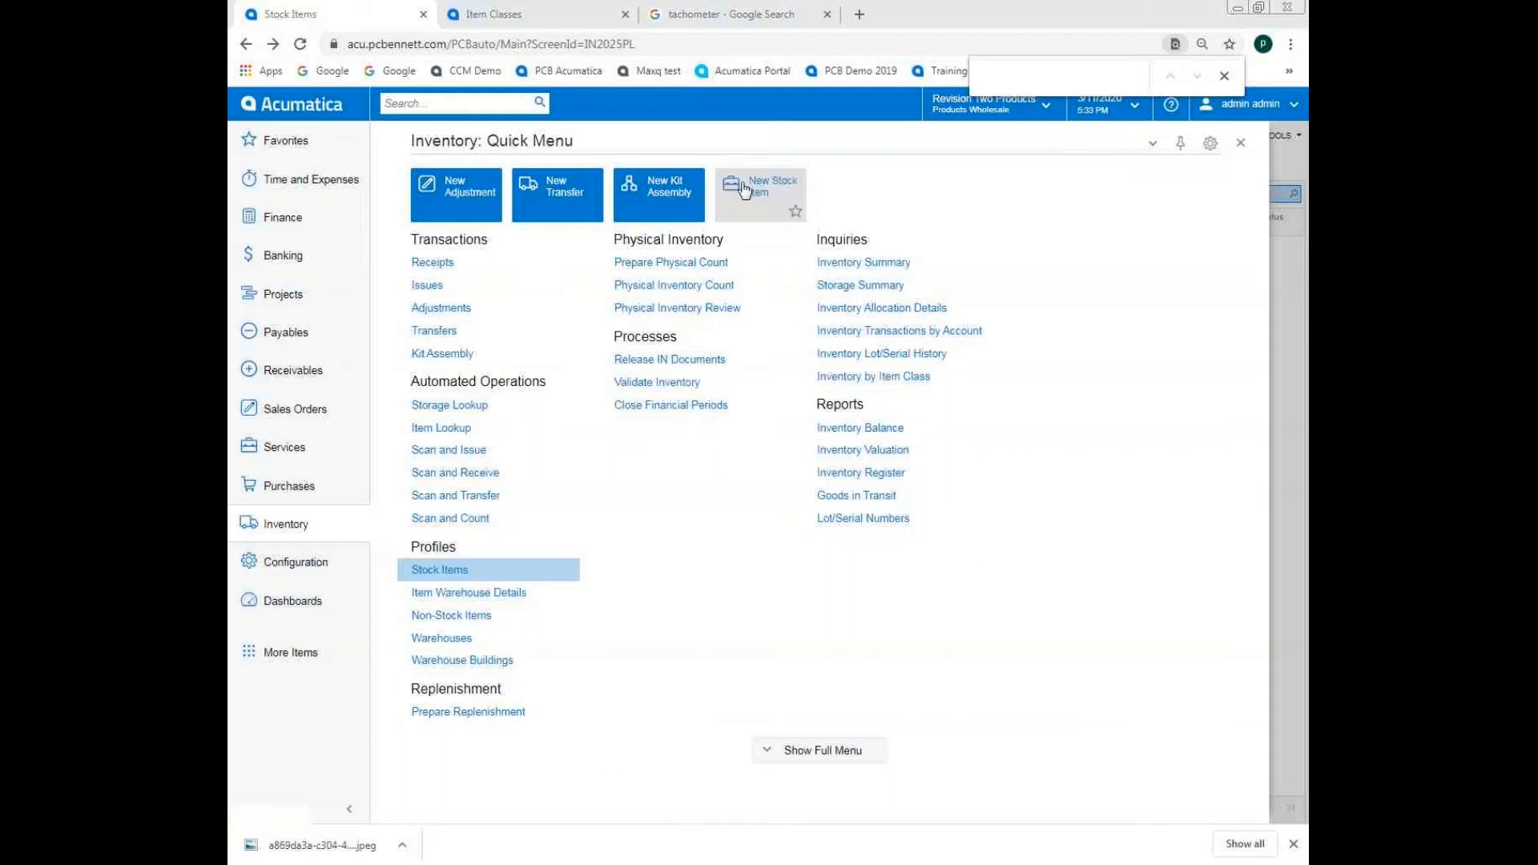
Step: Create a new stock item with inventory ID TACHOMETER and the description "Tachometer"
{"action": "left_click", "coordinate": [769, 198]}
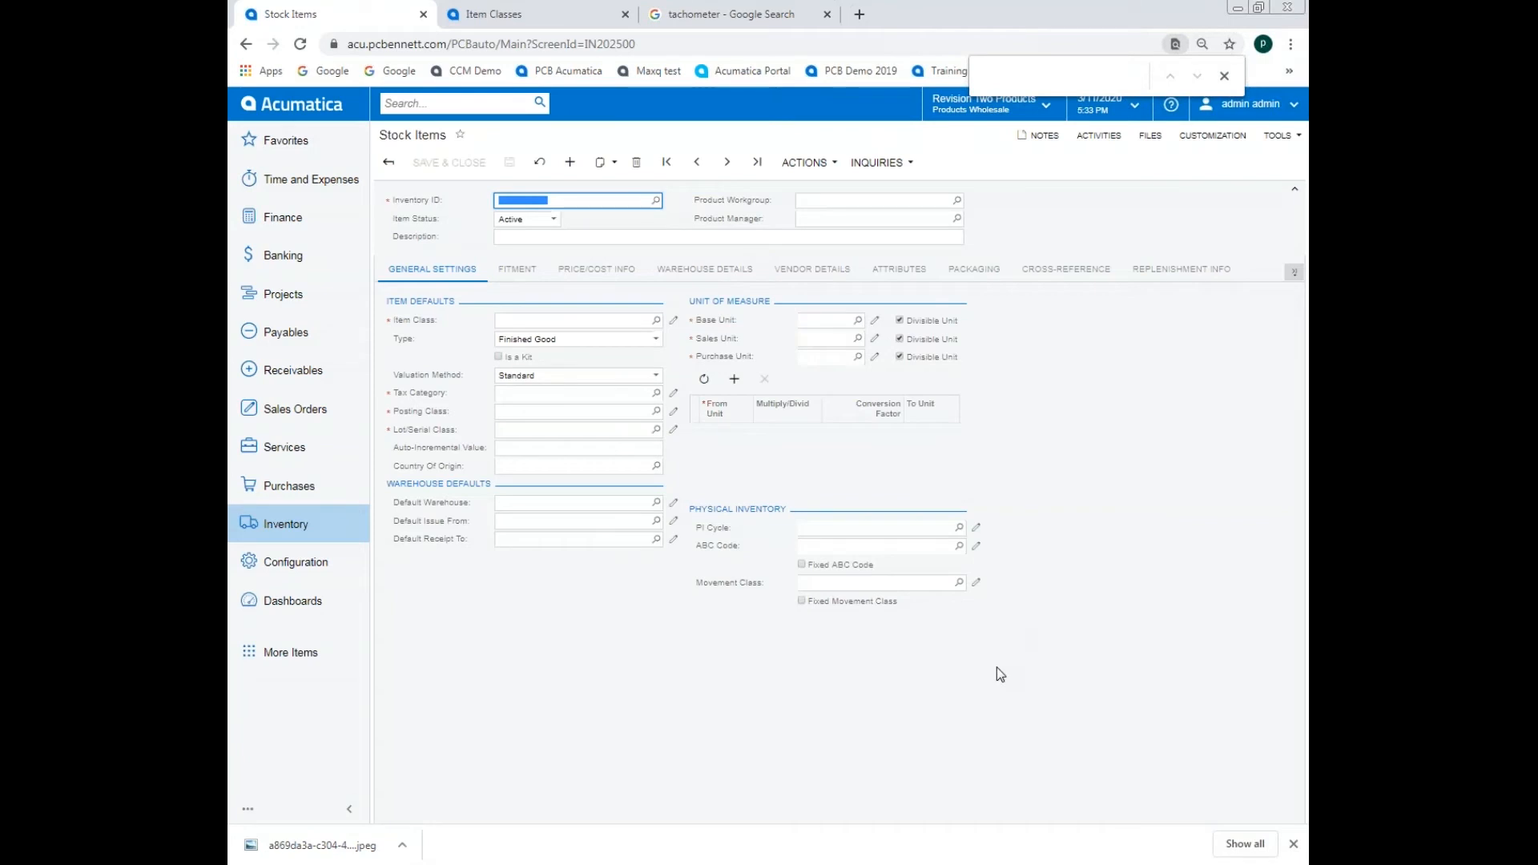
{"action": "type", "text": "TACHOMETER"}
{"action": "key", "text": "Tab"}
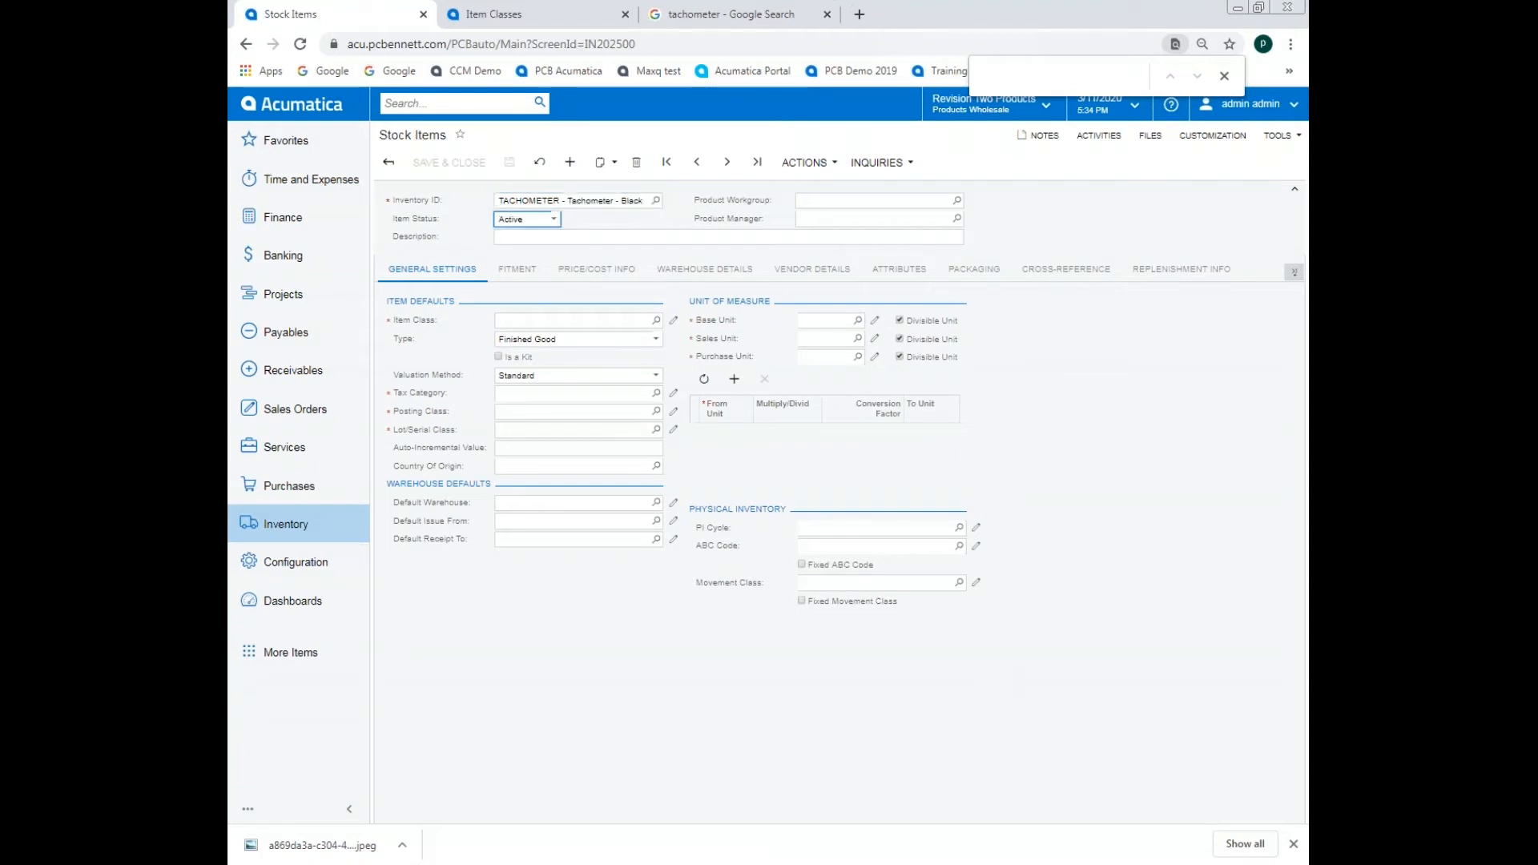
{"action": "key", "text": "Tab"}
{"action": "type", "text": "Ta"}
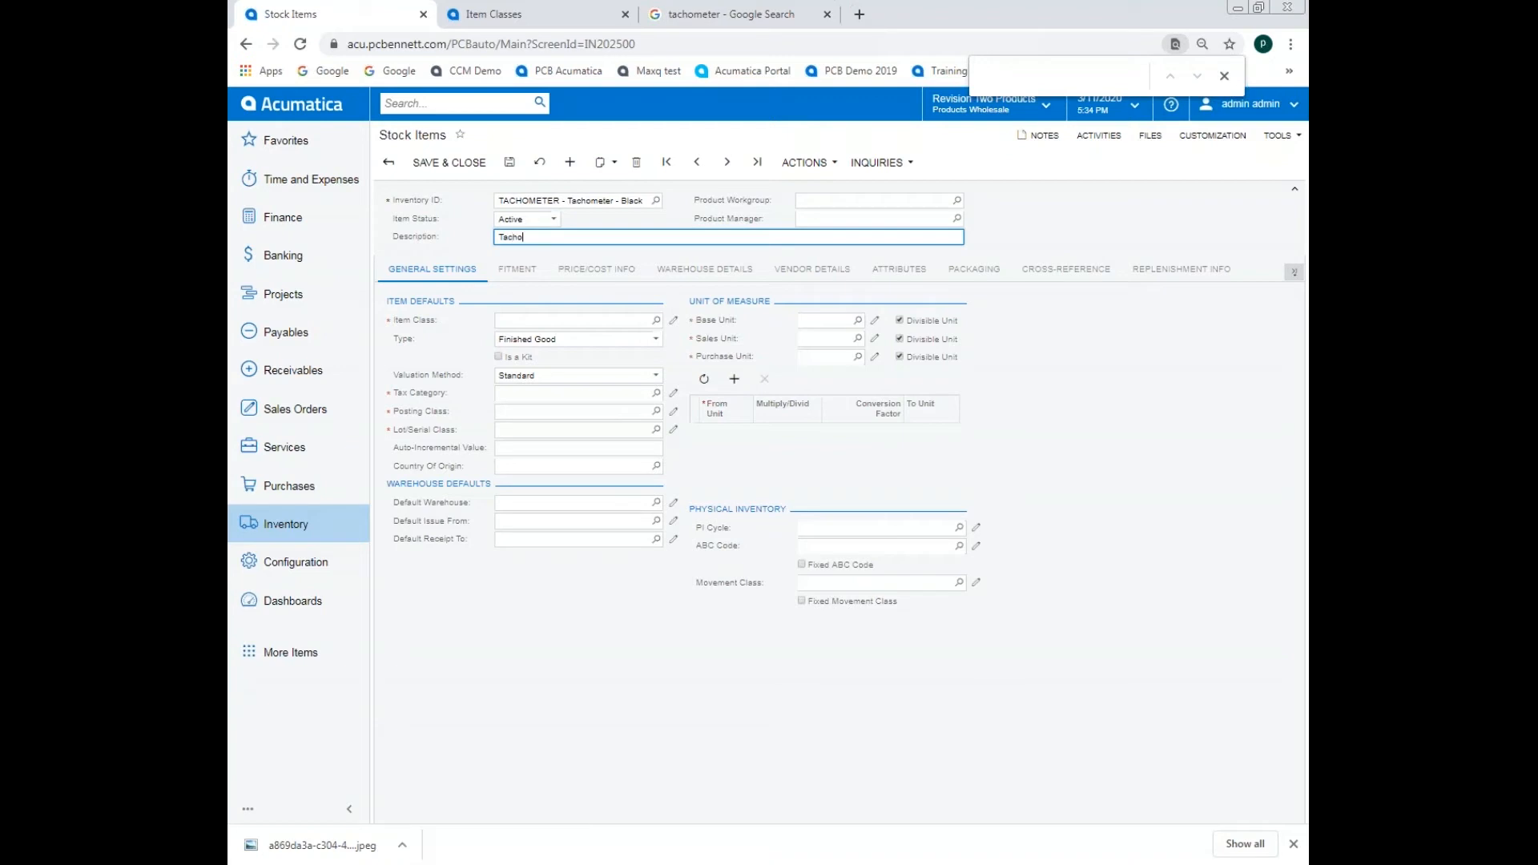
{"action": "type", "text": "chometer"}
{"action": "key", "text": "Tab"}
{"action": "key", "text": "Tab"}
{"action": "key", "text": "Tab"}
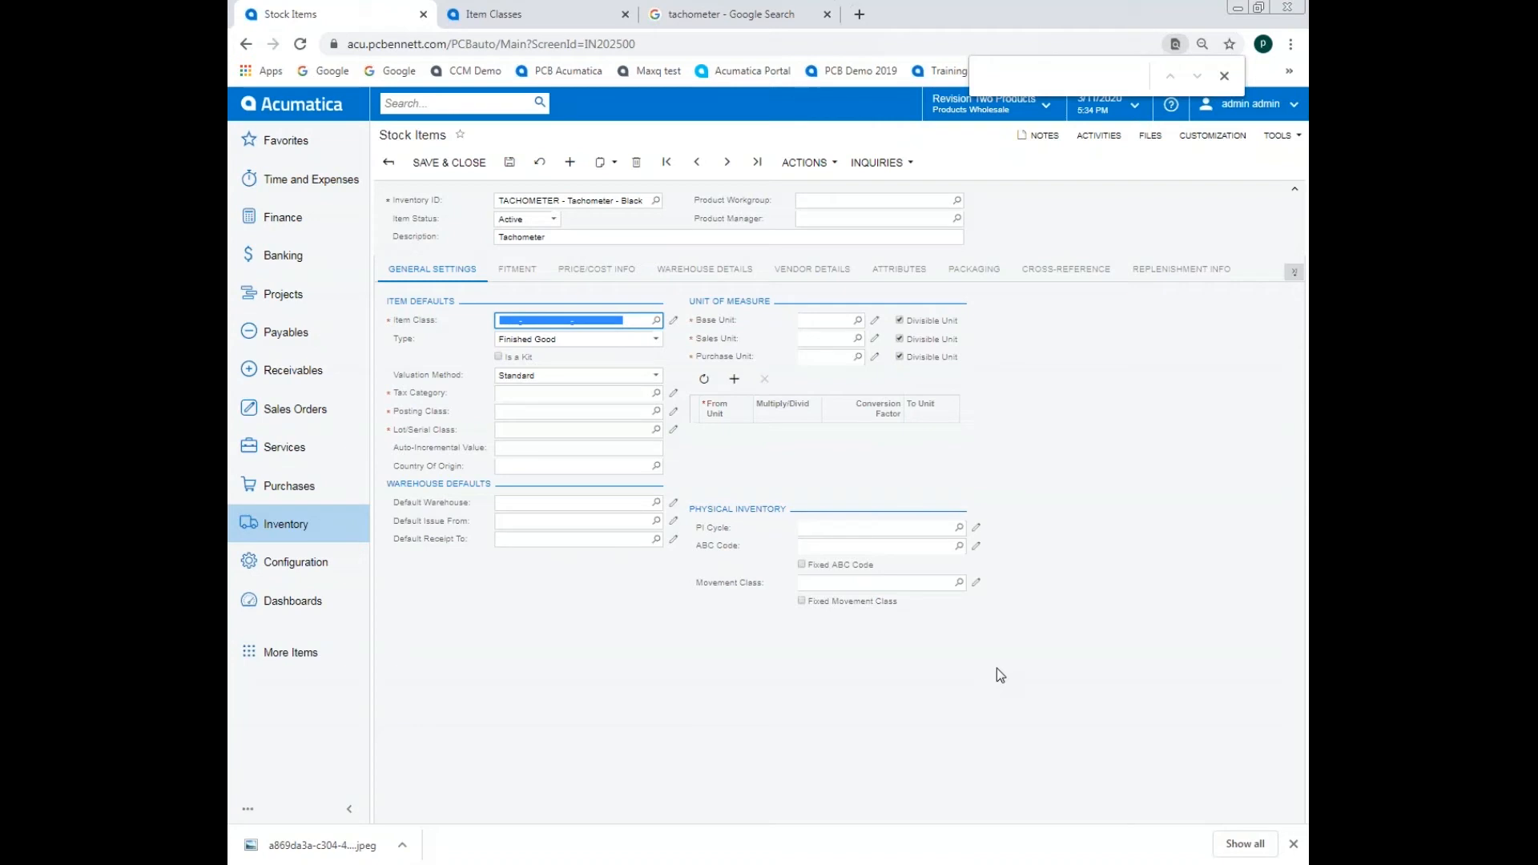
Step: Assign the ELEC-COMP 300 Parts & Accessories item class to the tachometer
{"action": "type", "text": "E"}
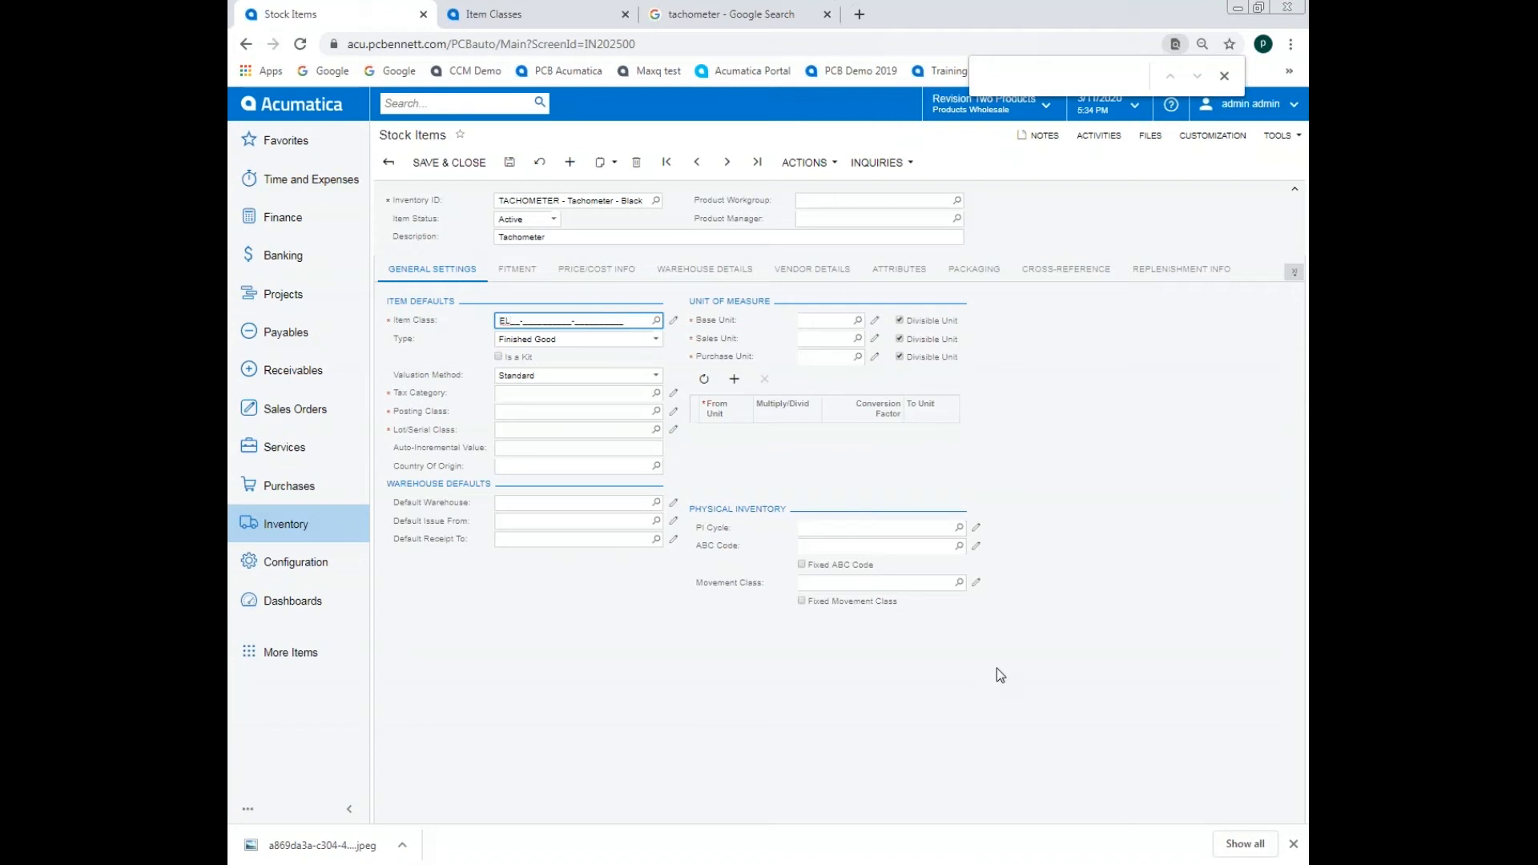
{"action": "type", "text": "LE"}
{"action": "left_click", "coordinate": [657, 320]}
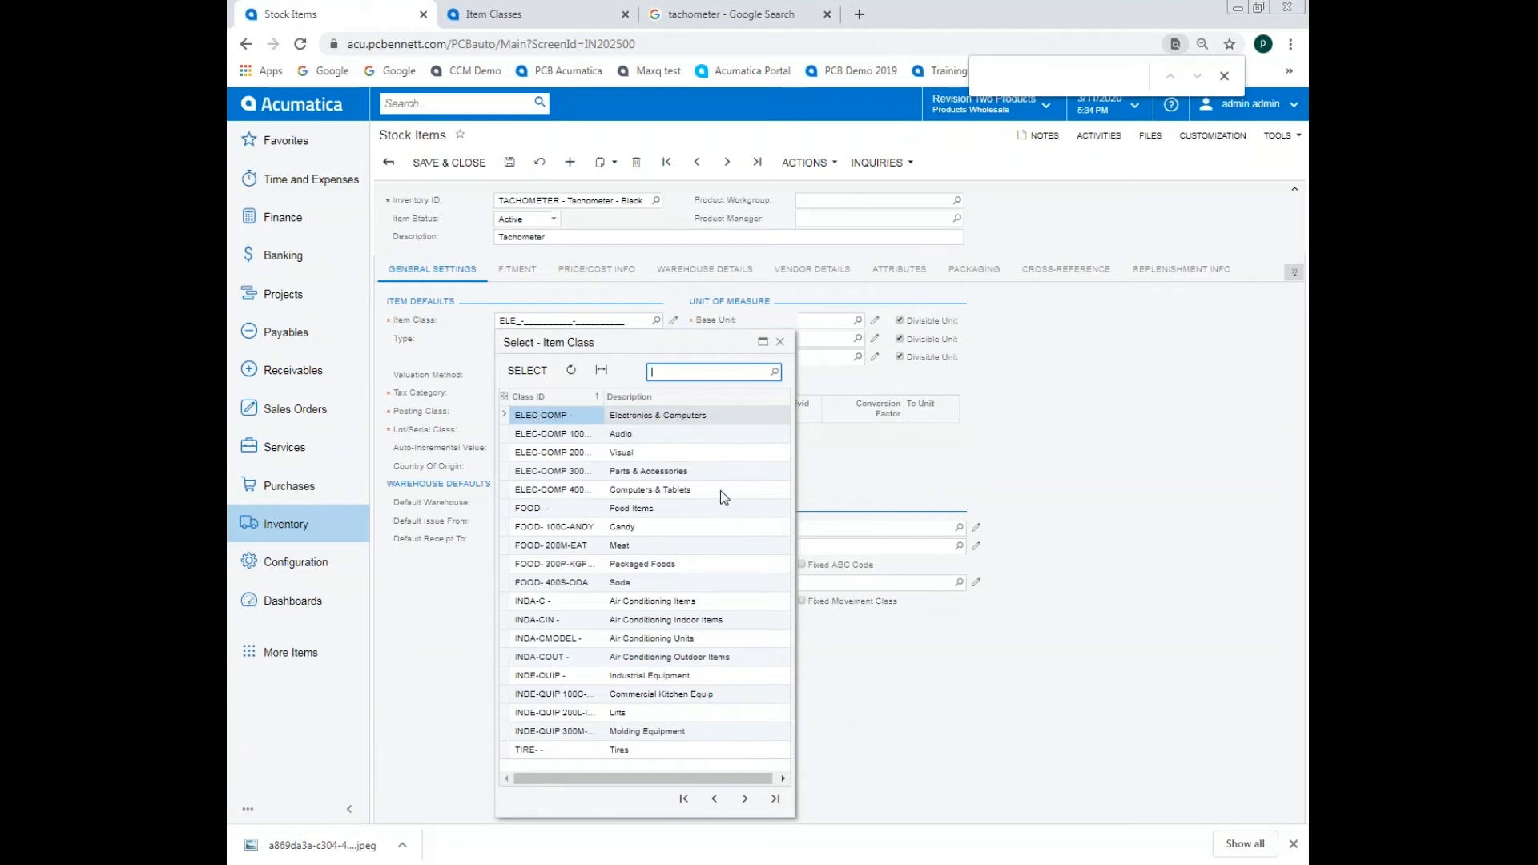
{"action": "left_click", "coordinate": [674, 474]}
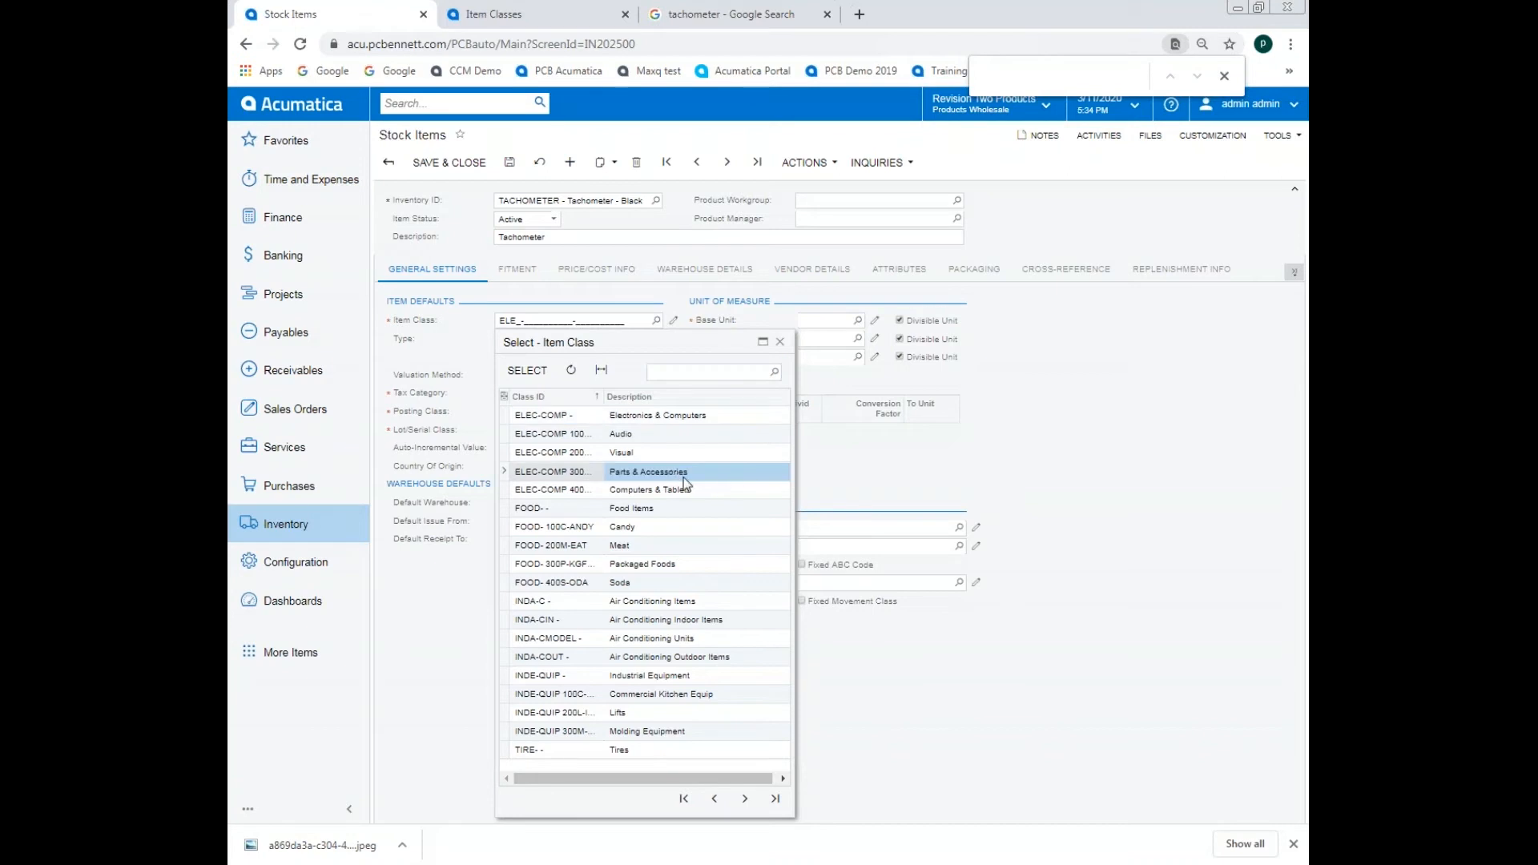
{"action": "double_click", "coordinate": [546, 469]}
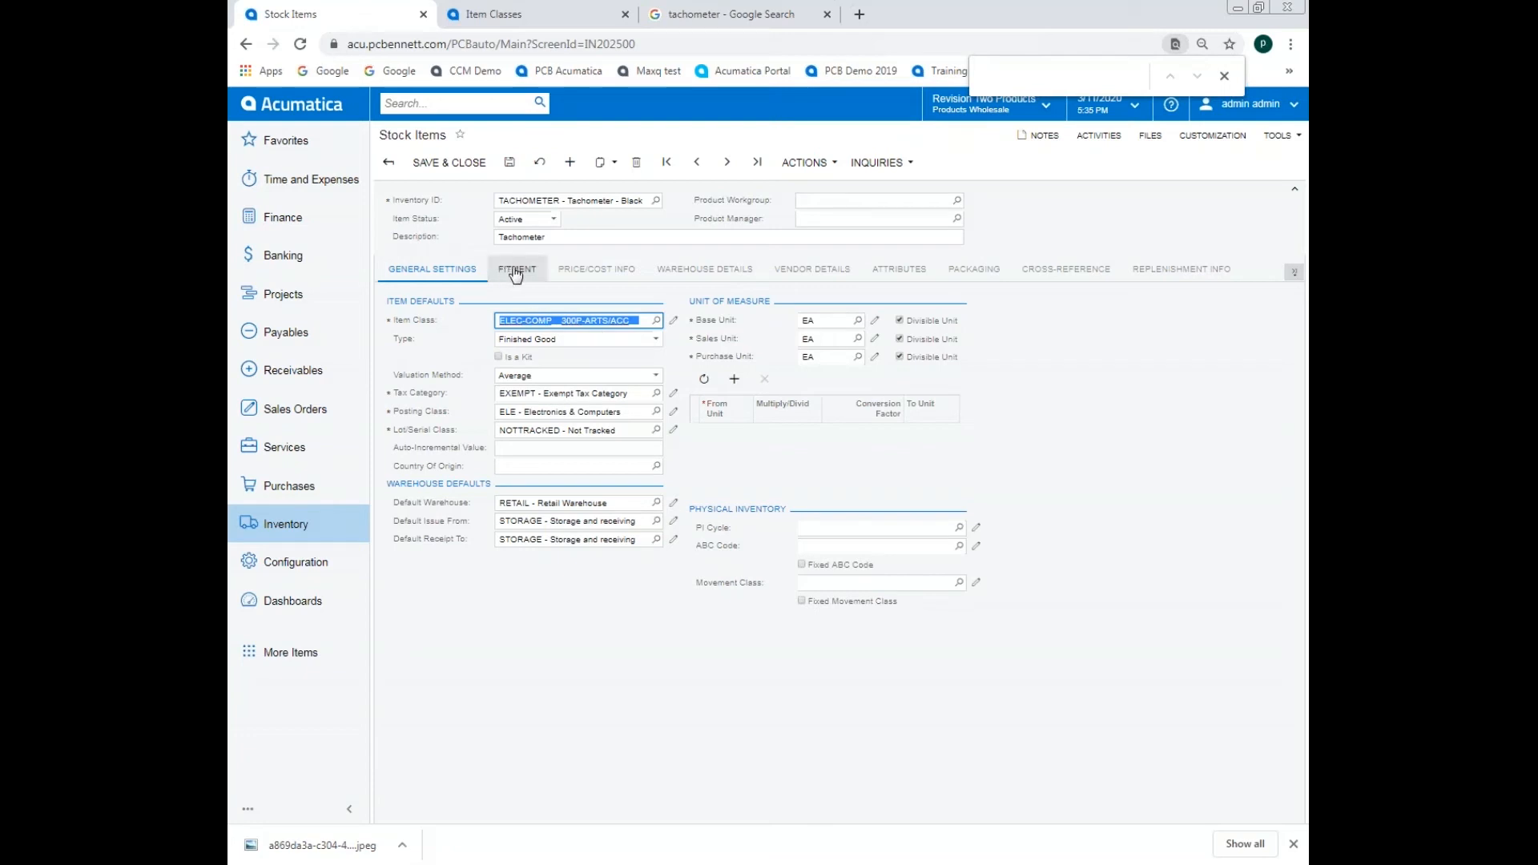
{"action": "left_click", "coordinate": [511, 164]}
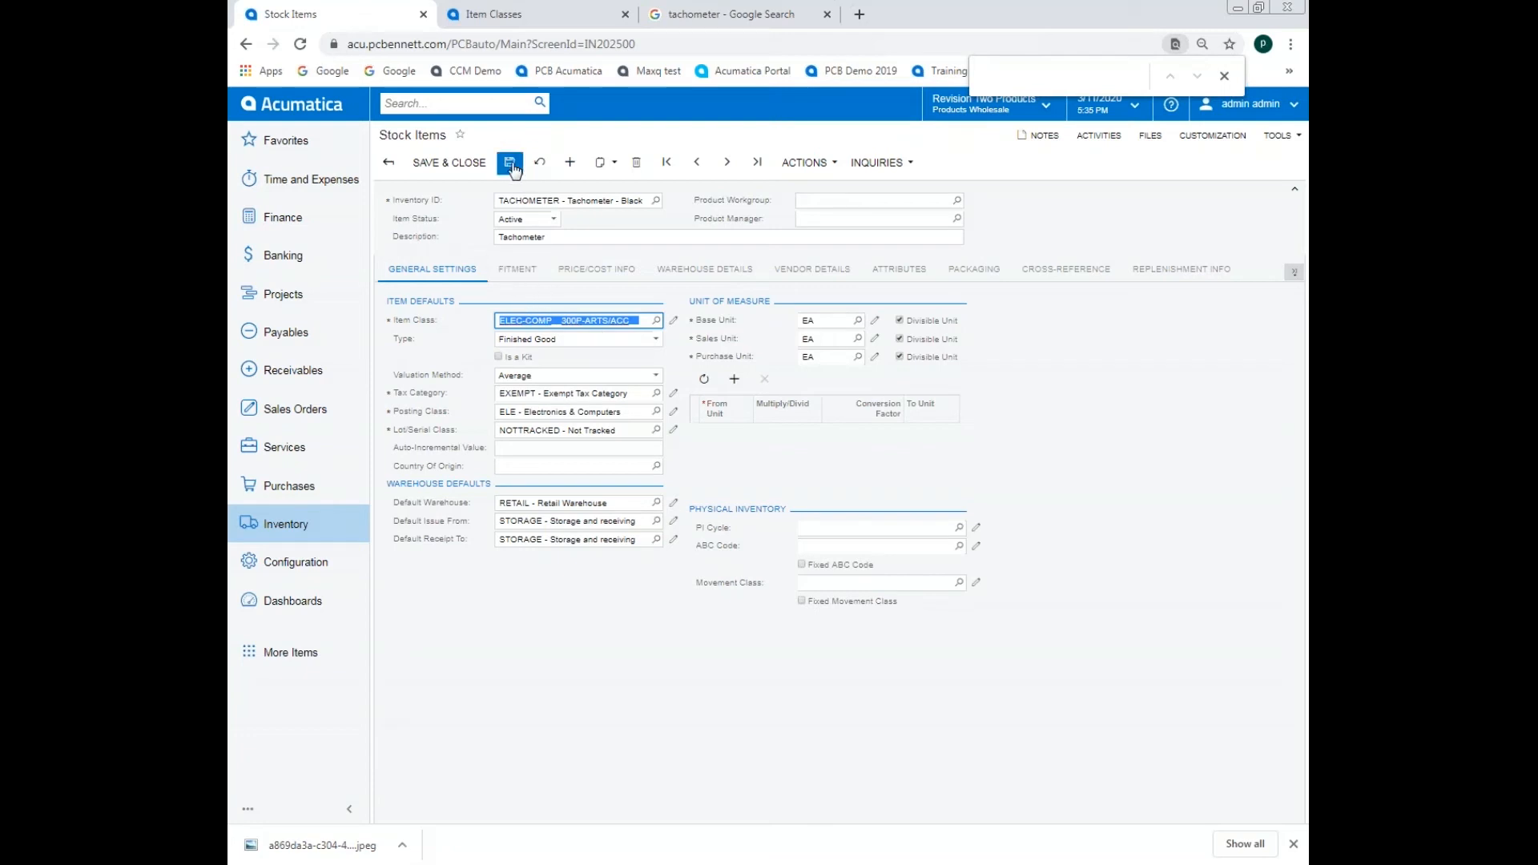
Step: Add a fitment row for the tachometer with start year 2016, no end year, and make MERCEDES
{"action": "left_click", "coordinate": [512, 273]}
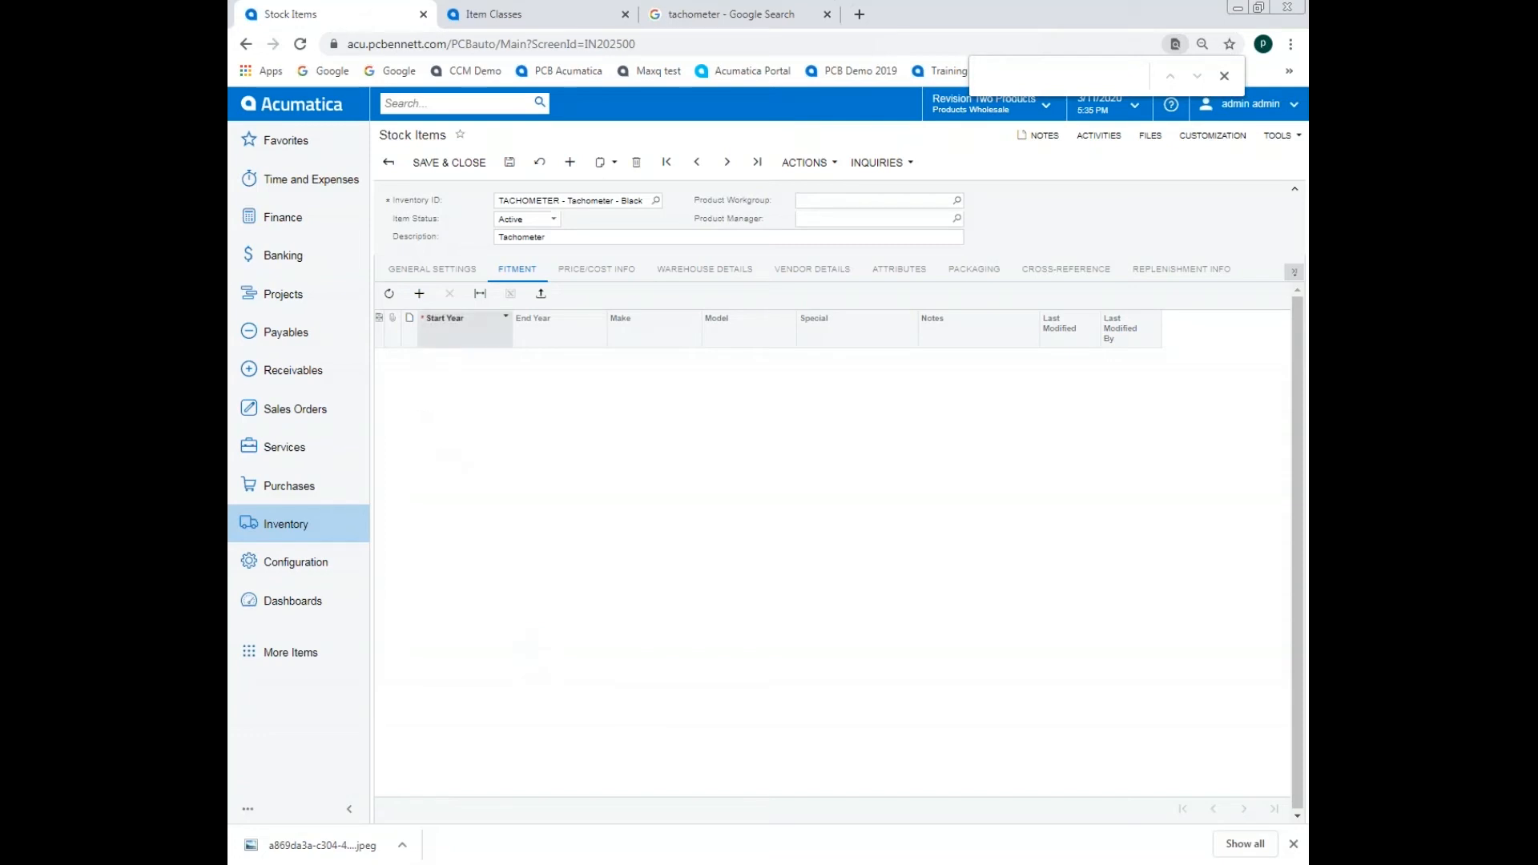
{"action": "left_click", "coordinate": [418, 294]}
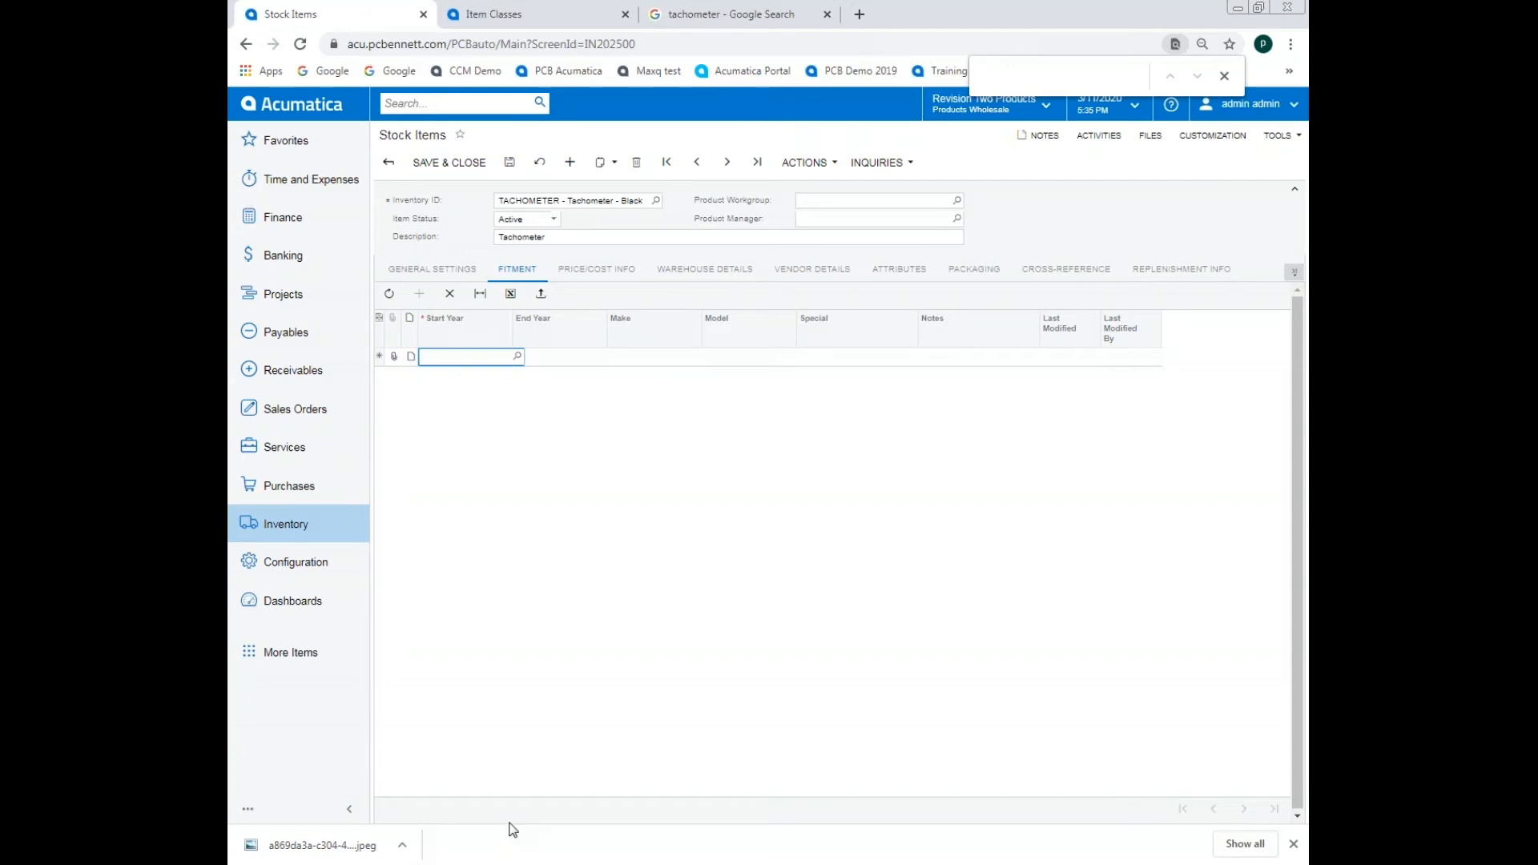
{"action": "type", "text": "21"}
{"action": "type", "text": "0"}
{"action": "type", "text": "16"}
{"action": "key", "text": "Tab"}
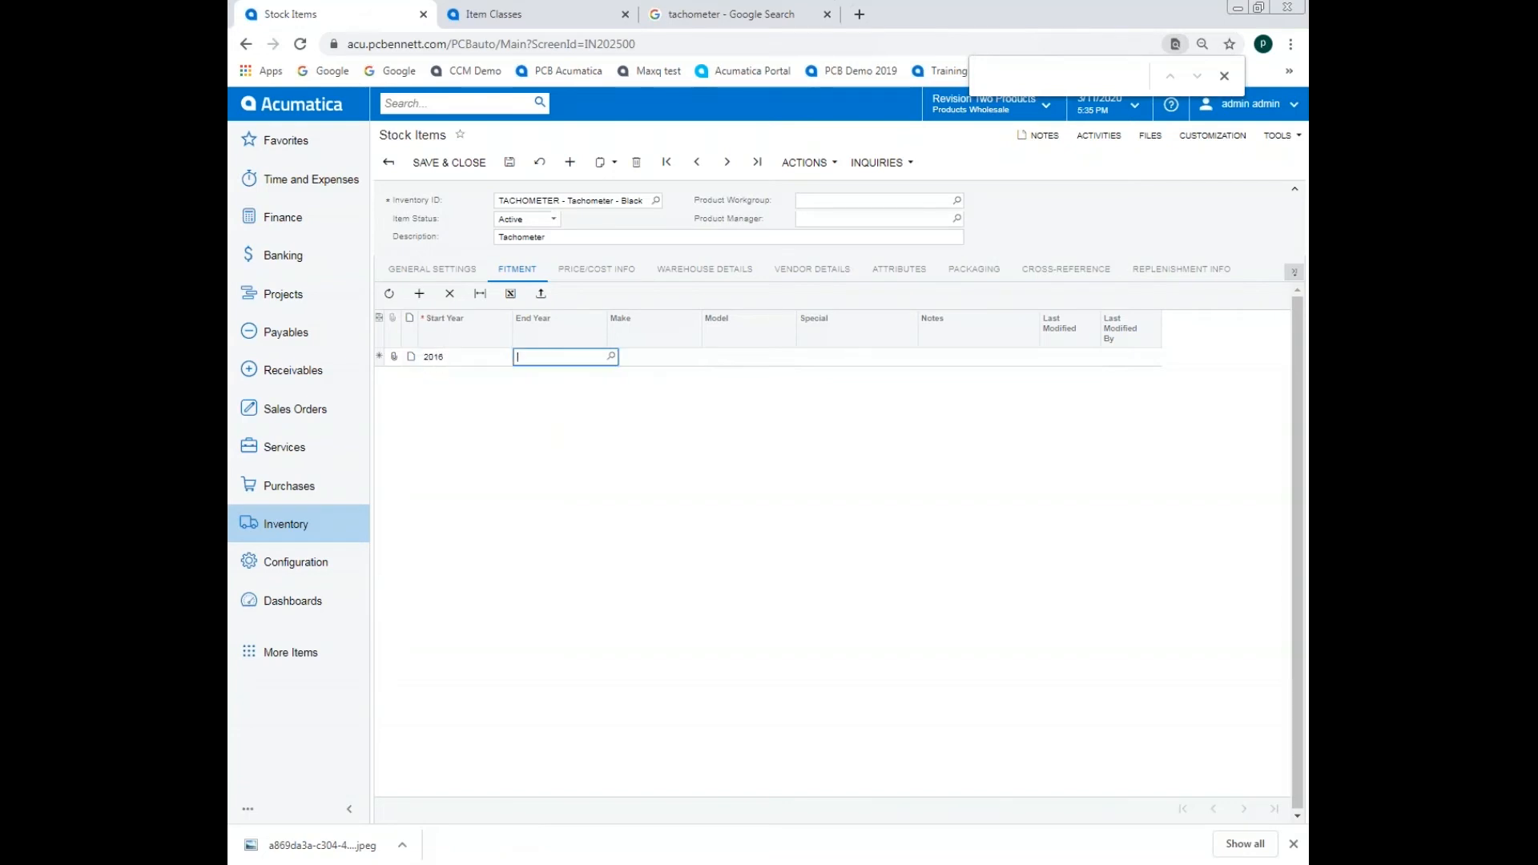
{"action": "key", "text": "Tab"}
{"action": "type", "text": "mer"}
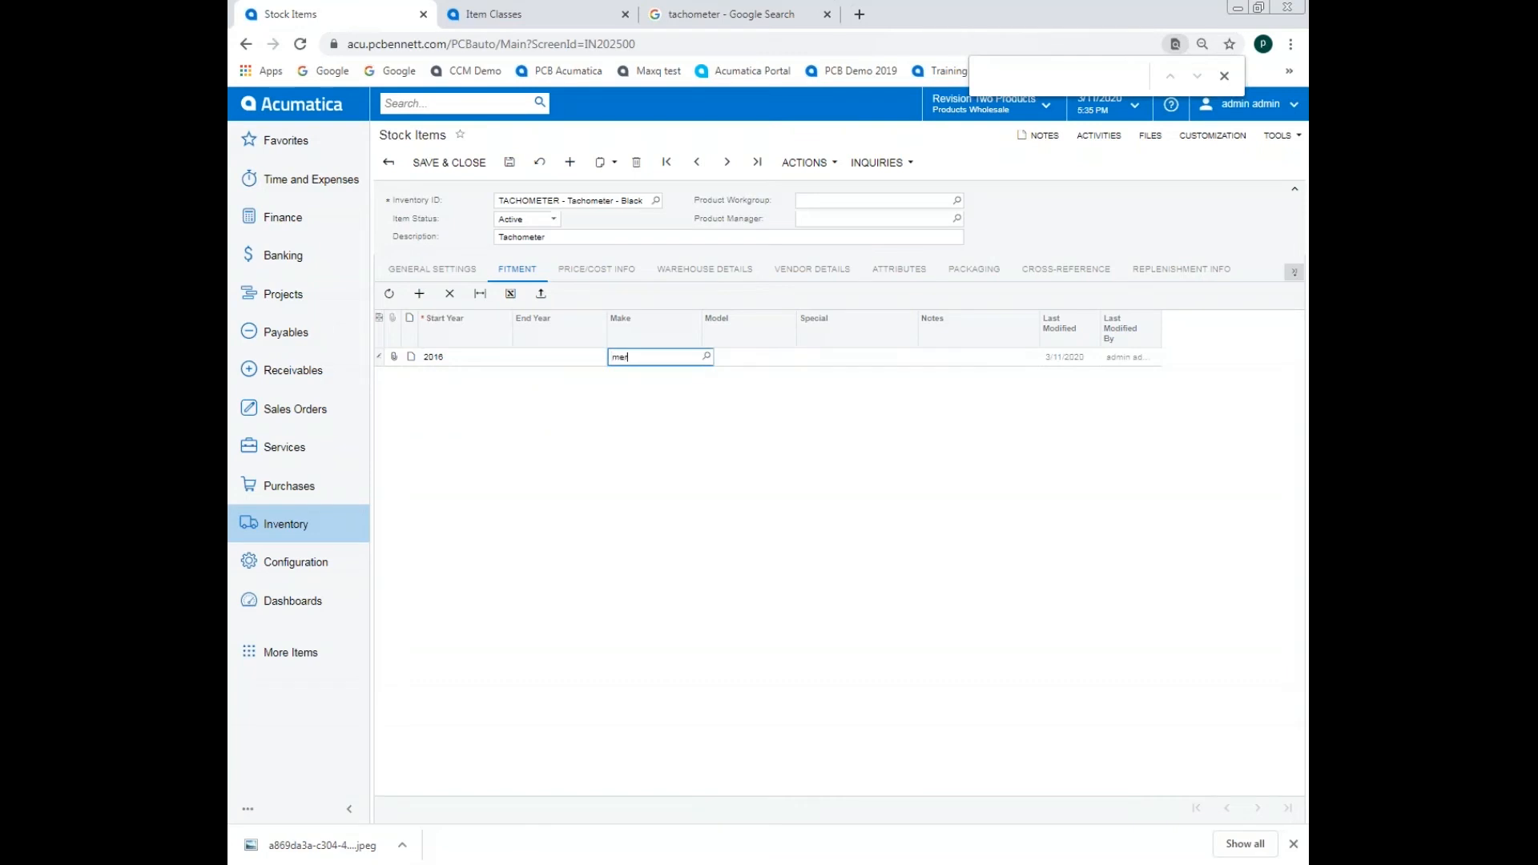
{"action": "key", "text": "Tab"}
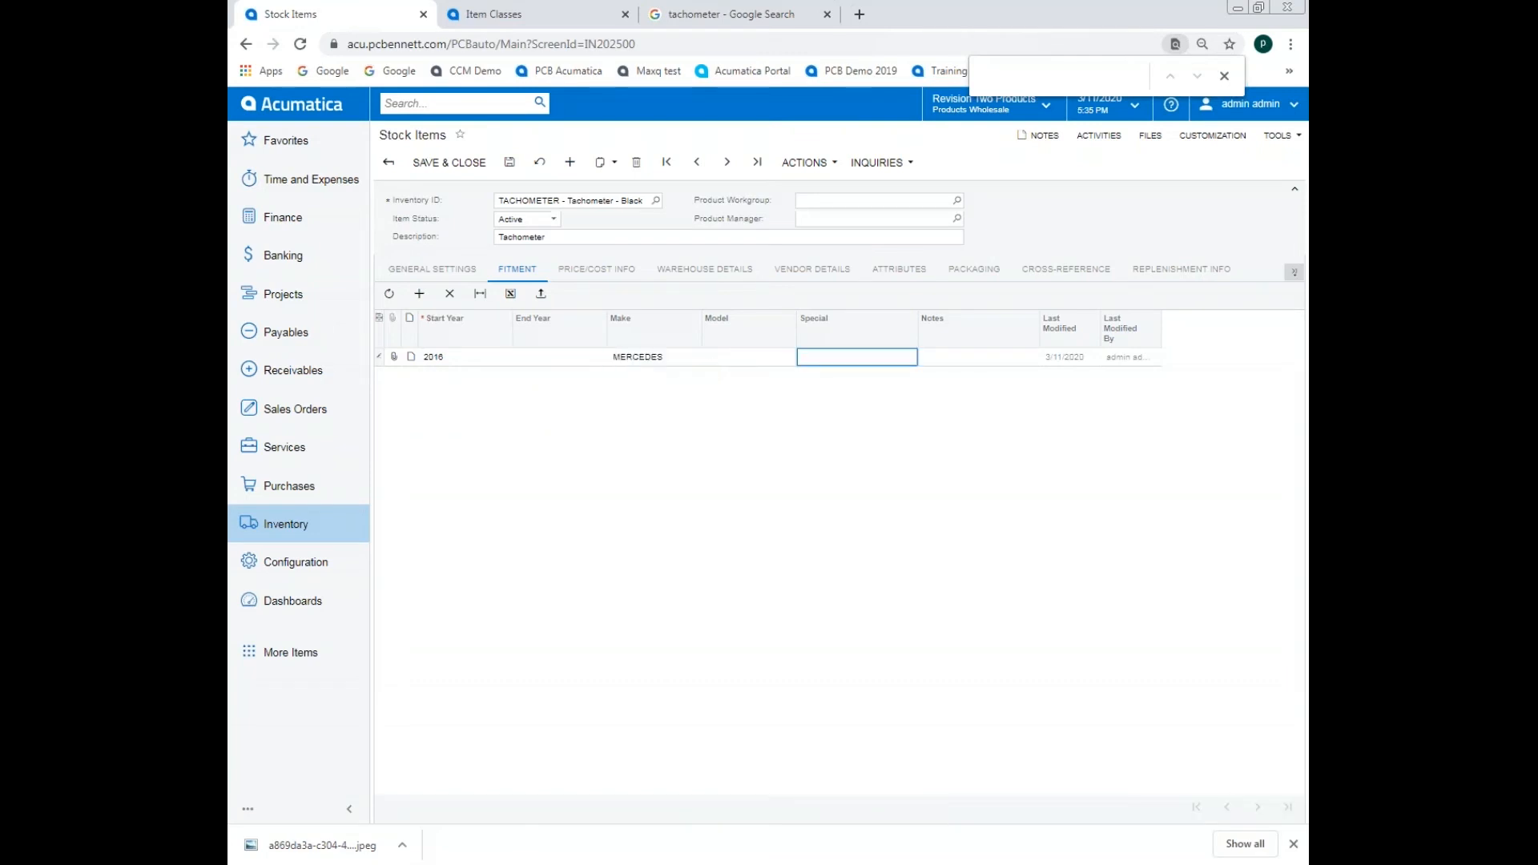
Step: Set the Mercedes fitment row's model to <all> and its special value to AMG
{"action": "left_click", "coordinate": [742, 359]}
{"action": "left_click", "coordinate": [801, 356]}
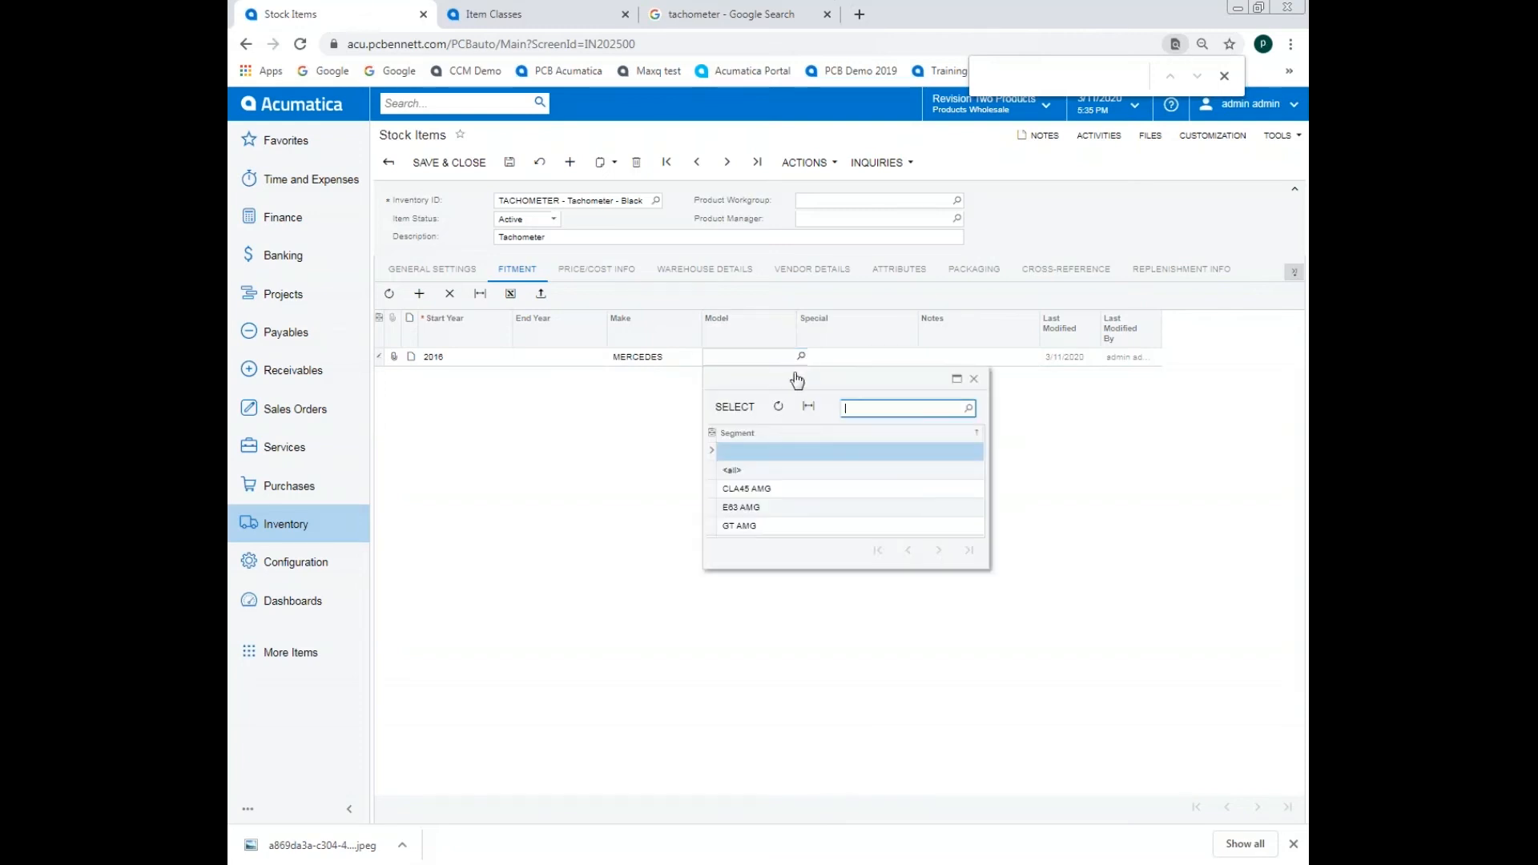
{"action": "double_click", "coordinate": [732, 470]}
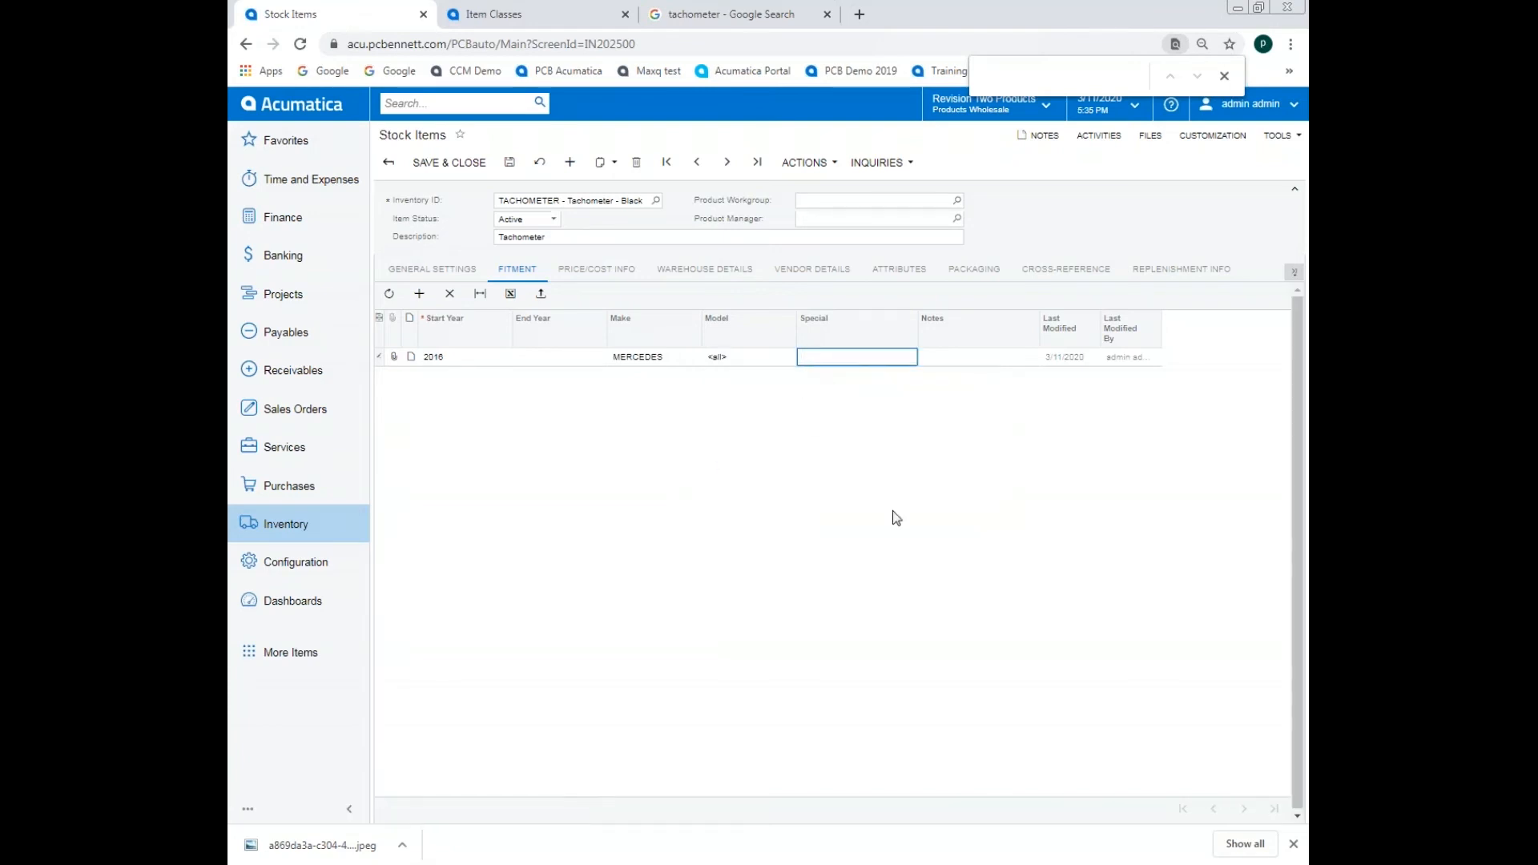
{"action": "type", "text": "AMG"}
{"action": "key", "text": "Return"}
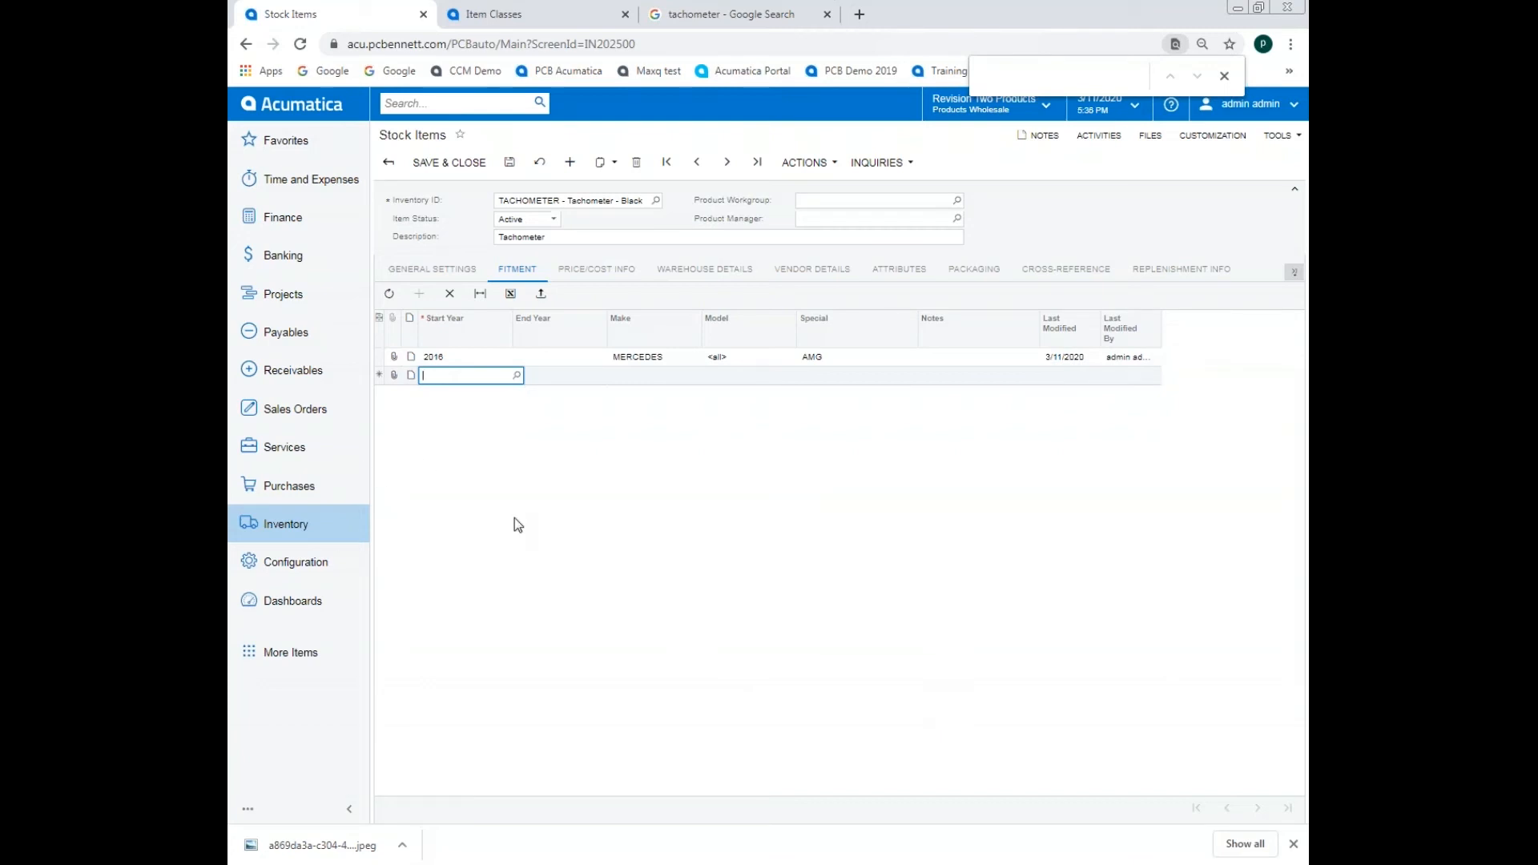
Step: Add a second fitment row for the BMW 430 covering years 2016 to 2020
{"action": "type", "text": "2016"}
{"action": "key", "text": "Tab"}
{"action": "type", "text": "2020"}
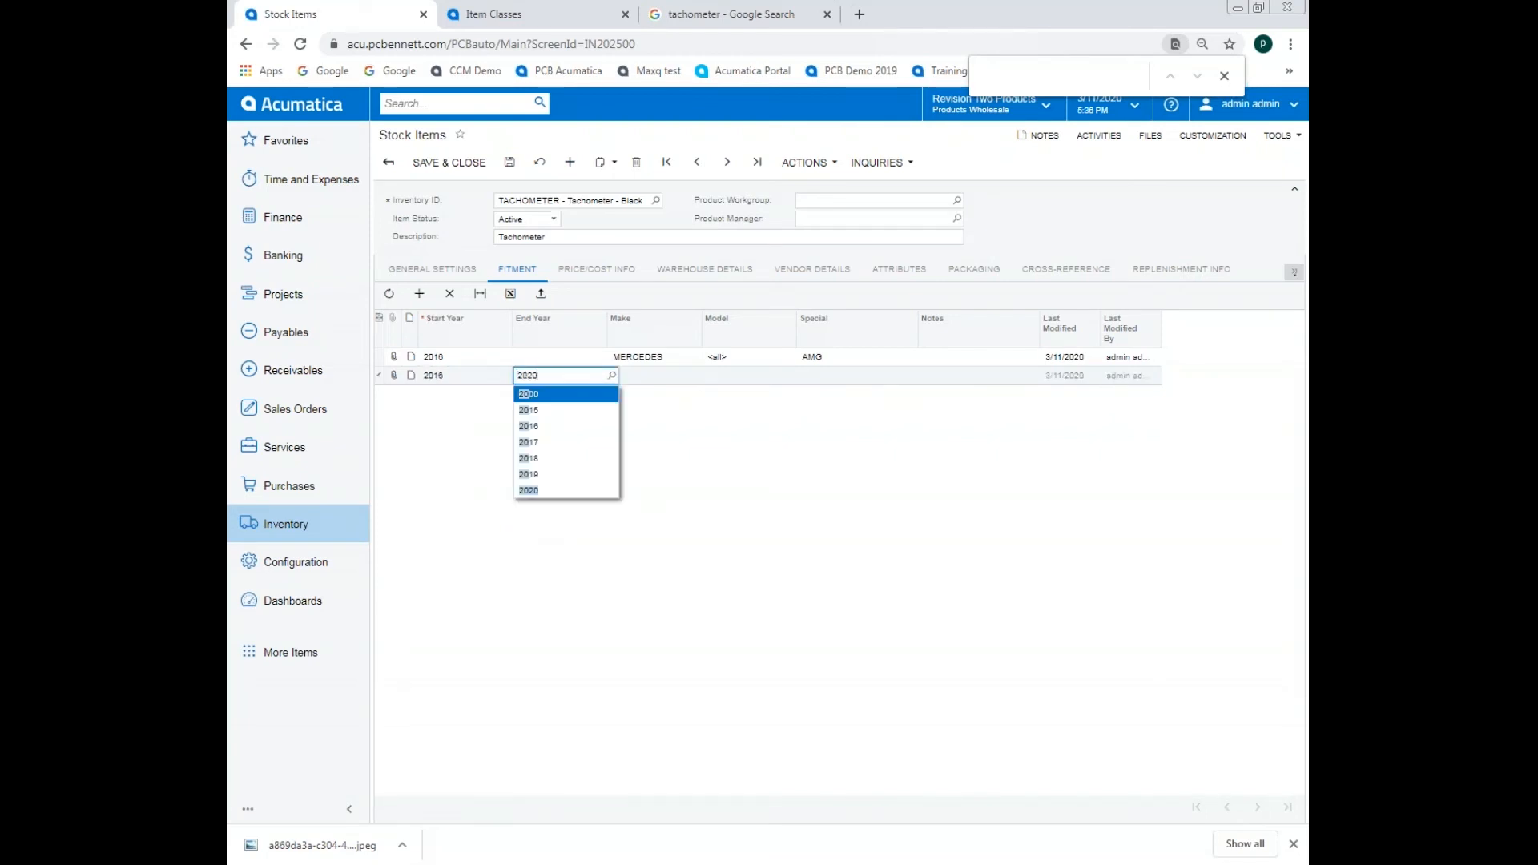
{"action": "key", "text": "Tab"}
{"action": "type", "text": "bm"}
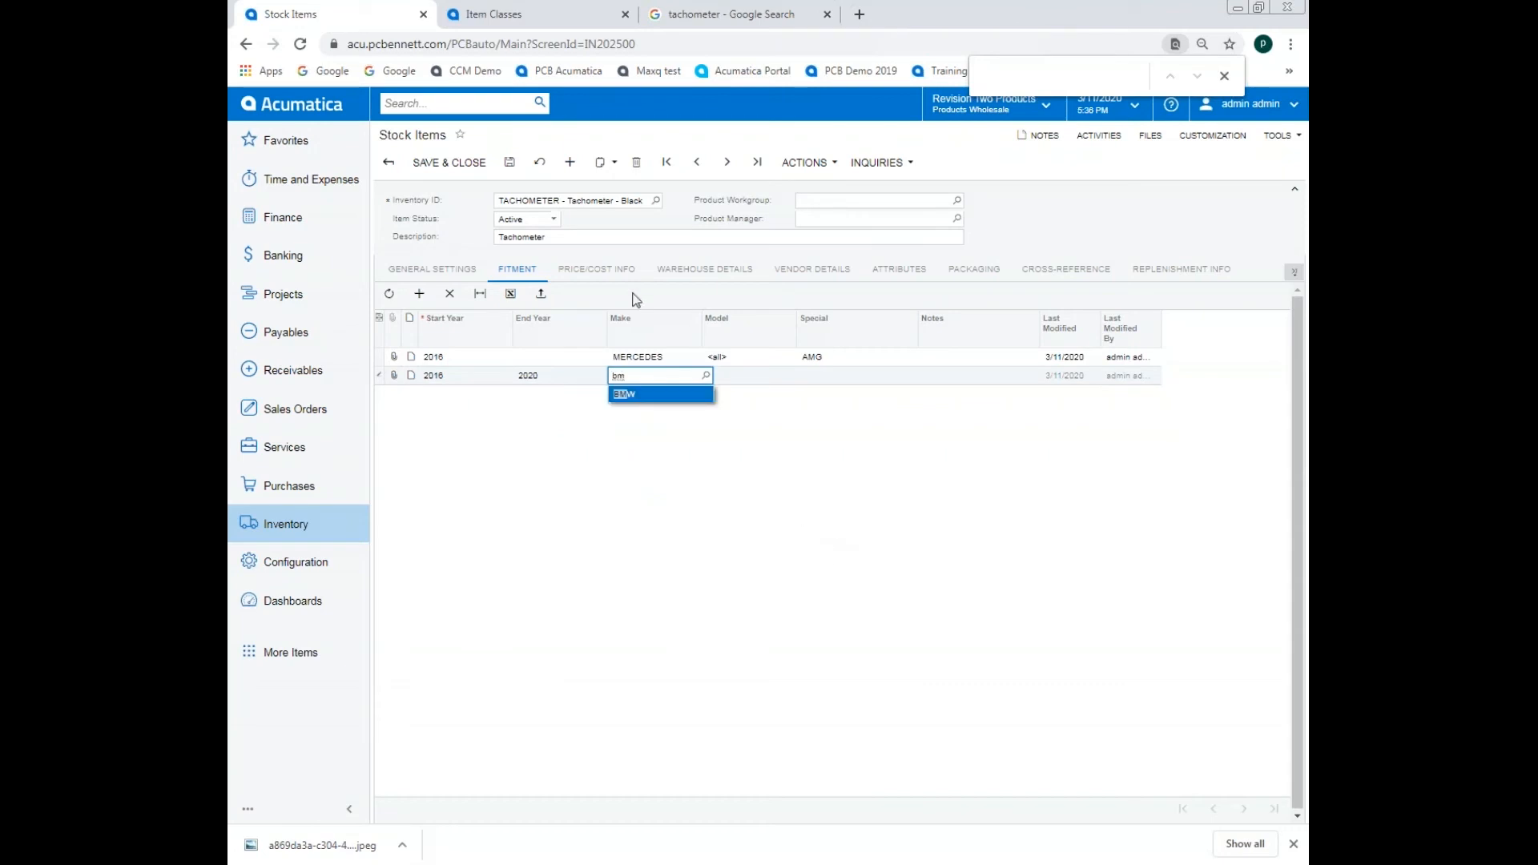
{"action": "left_click", "coordinate": [641, 394]}
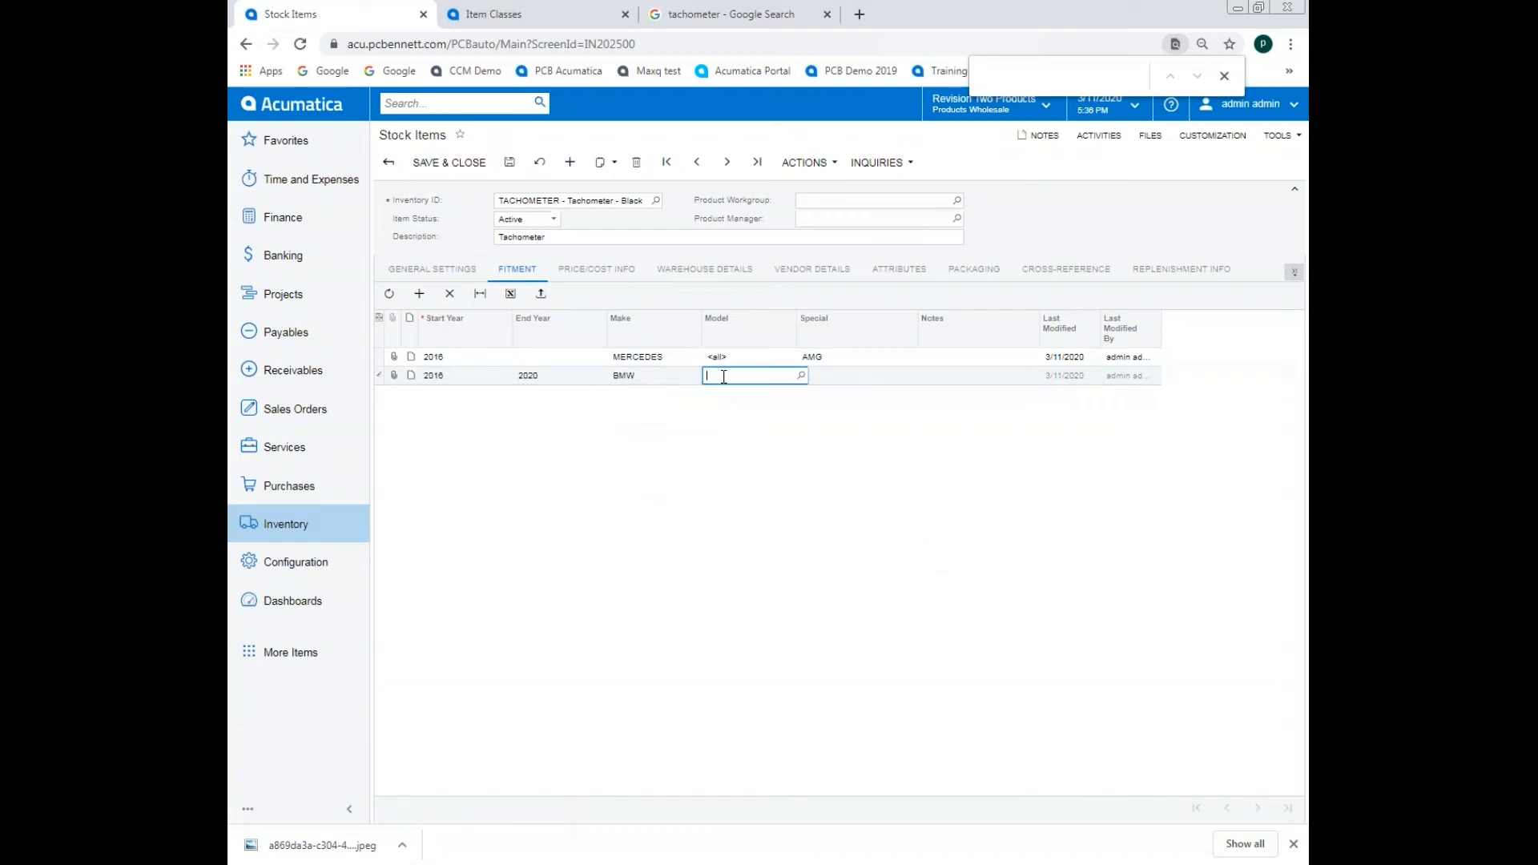
{"action": "type", "text": "43"}
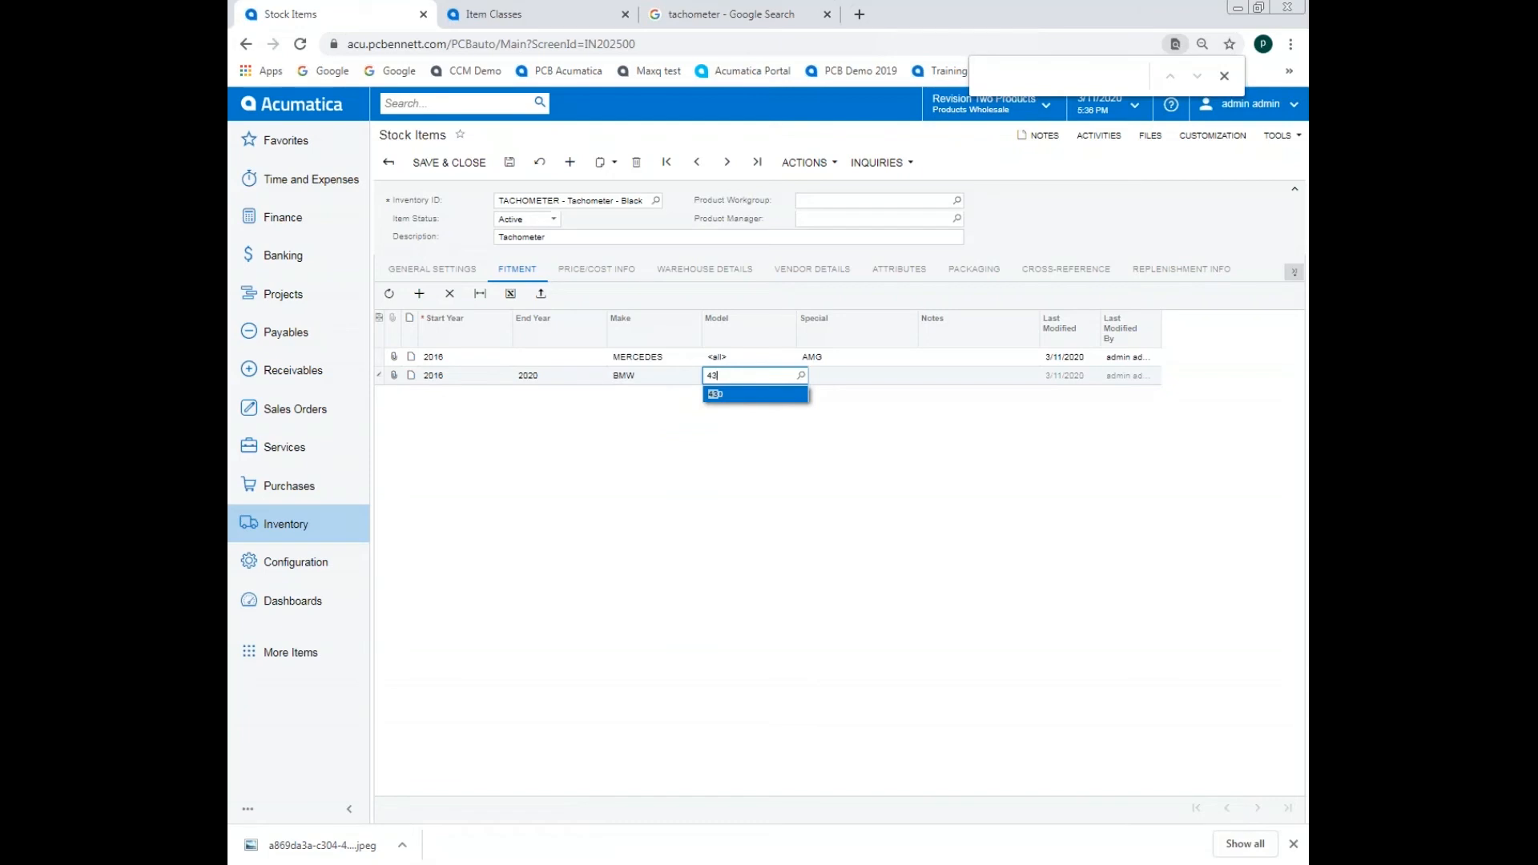
{"action": "key", "text": "Tab"}
{"action": "key", "text": "Tab"}
{"action": "key", "text": "Tab"}
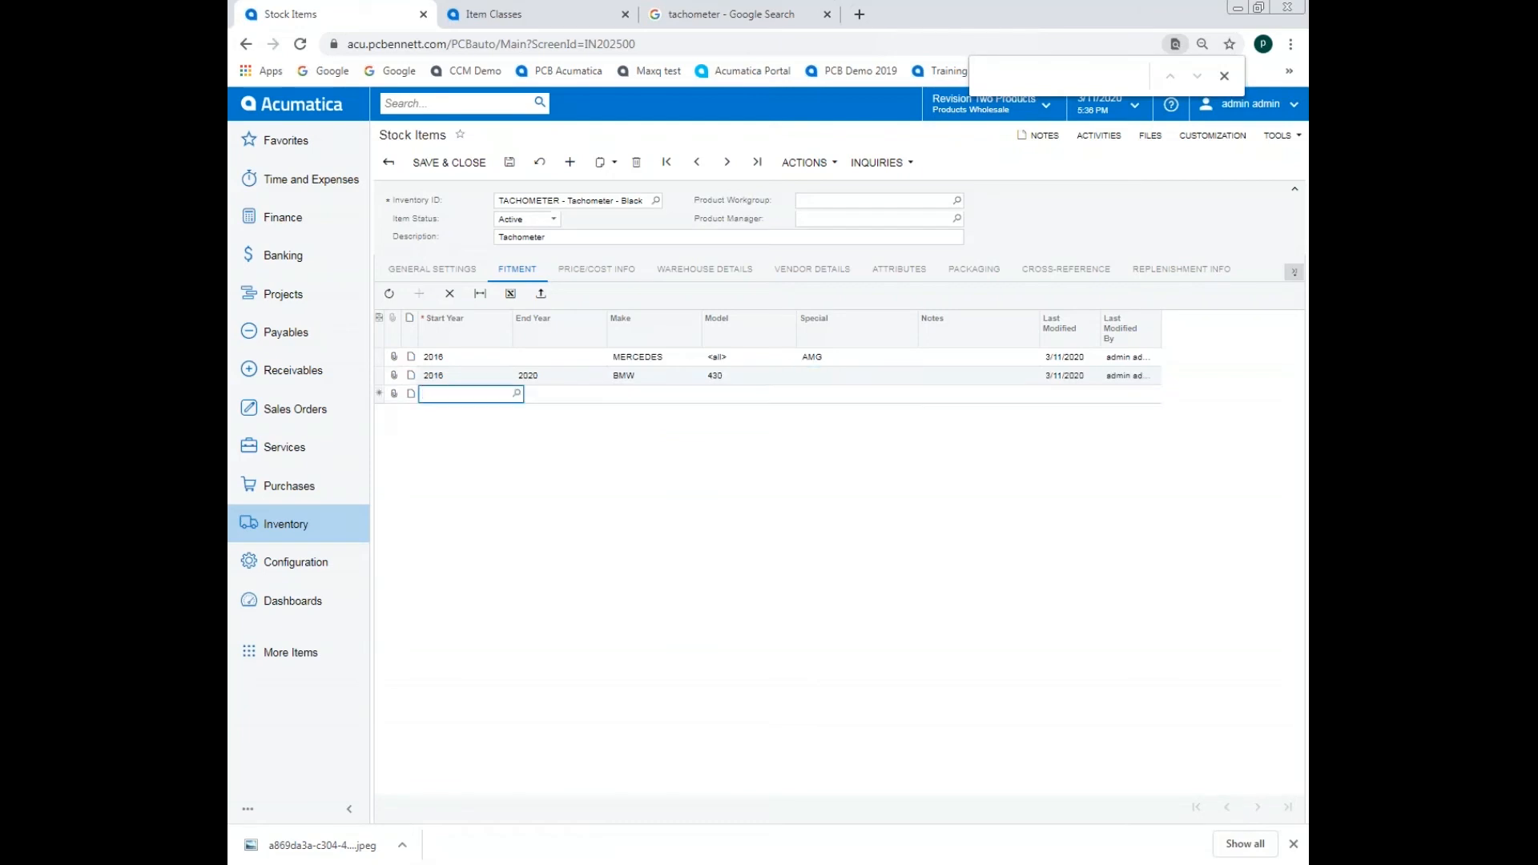
Step: Add a third fitment row for the AUDI A4 covering years 2015 to 2020, and save the item
{"action": "type", "text": "2015"}
{"action": "key", "text": "Tab"}
{"action": "type", "text": "2020"}
{"action": "key", "text": "Tab"}
{"action": "type", "text": "au"}
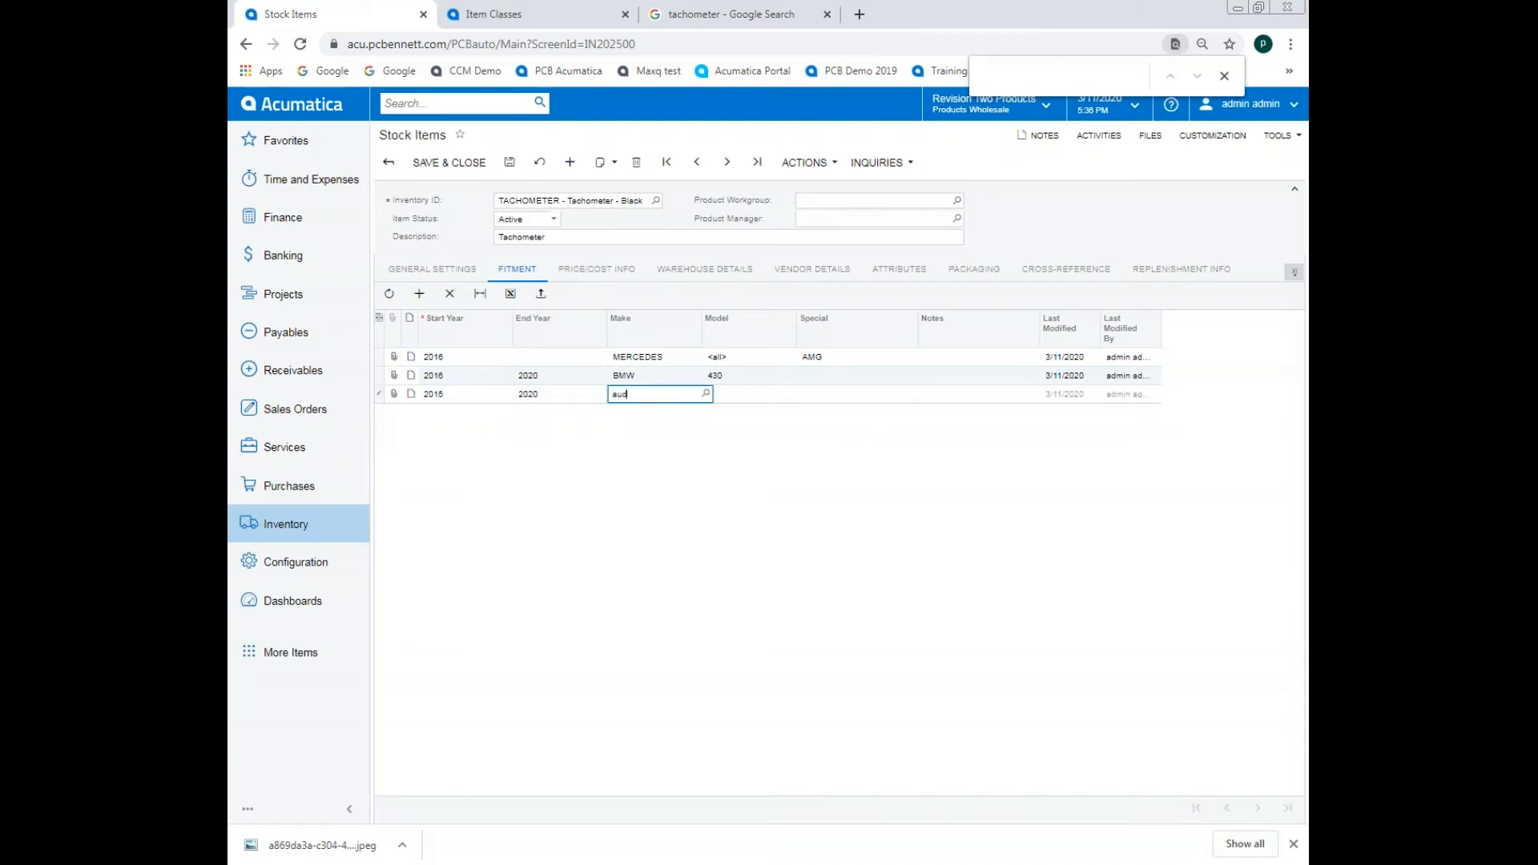
{"action": "type", "text": "d"}
{"action": "key", "text": "Tab"}
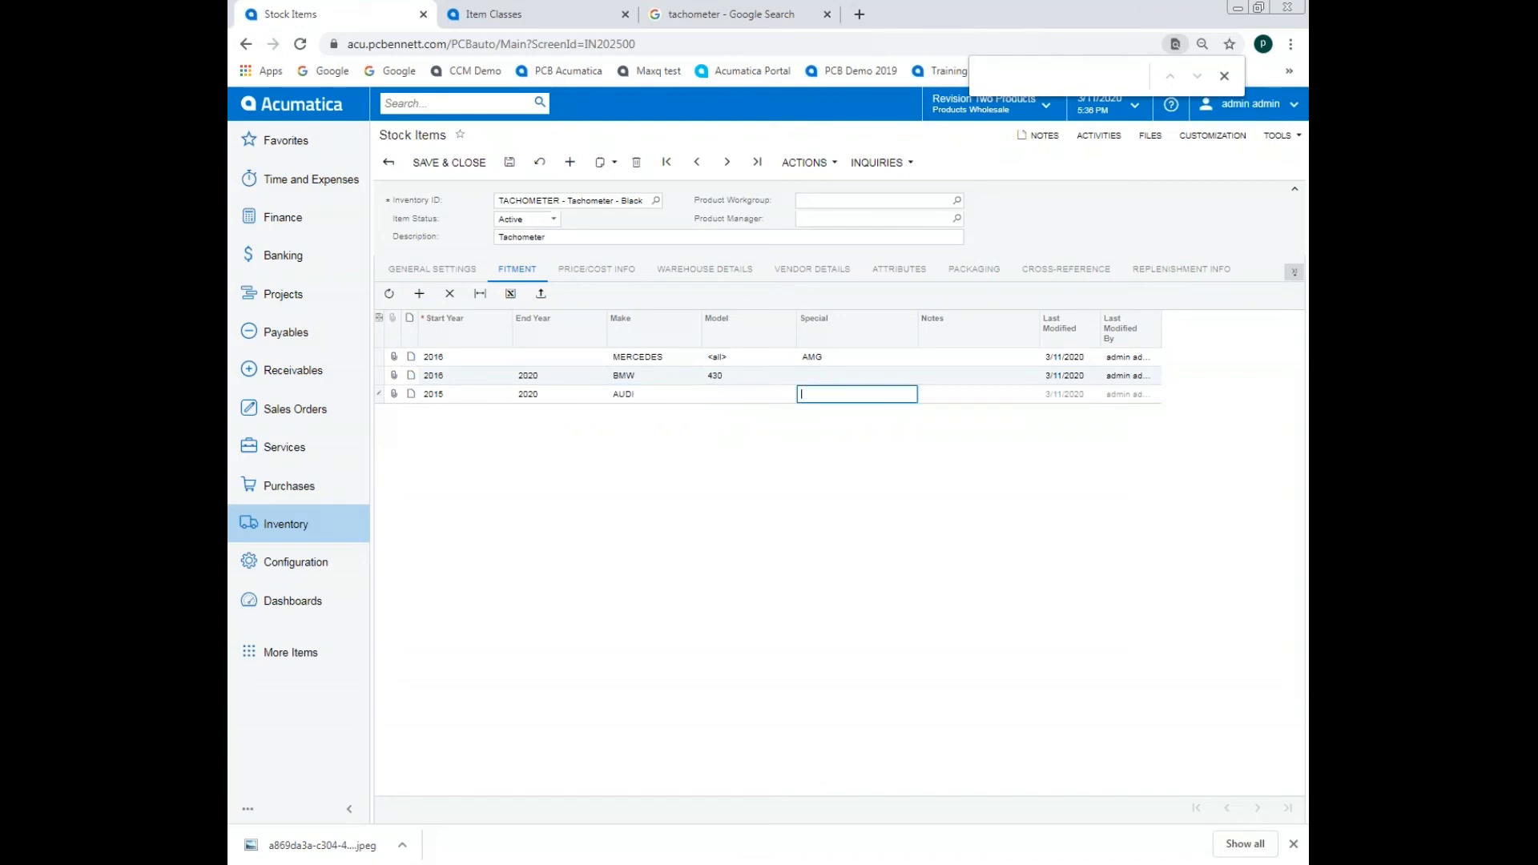
{"action": "left_click", "coordinate": [776, 393]}
{"action": "left_click", "coordinate": [800, 393]}
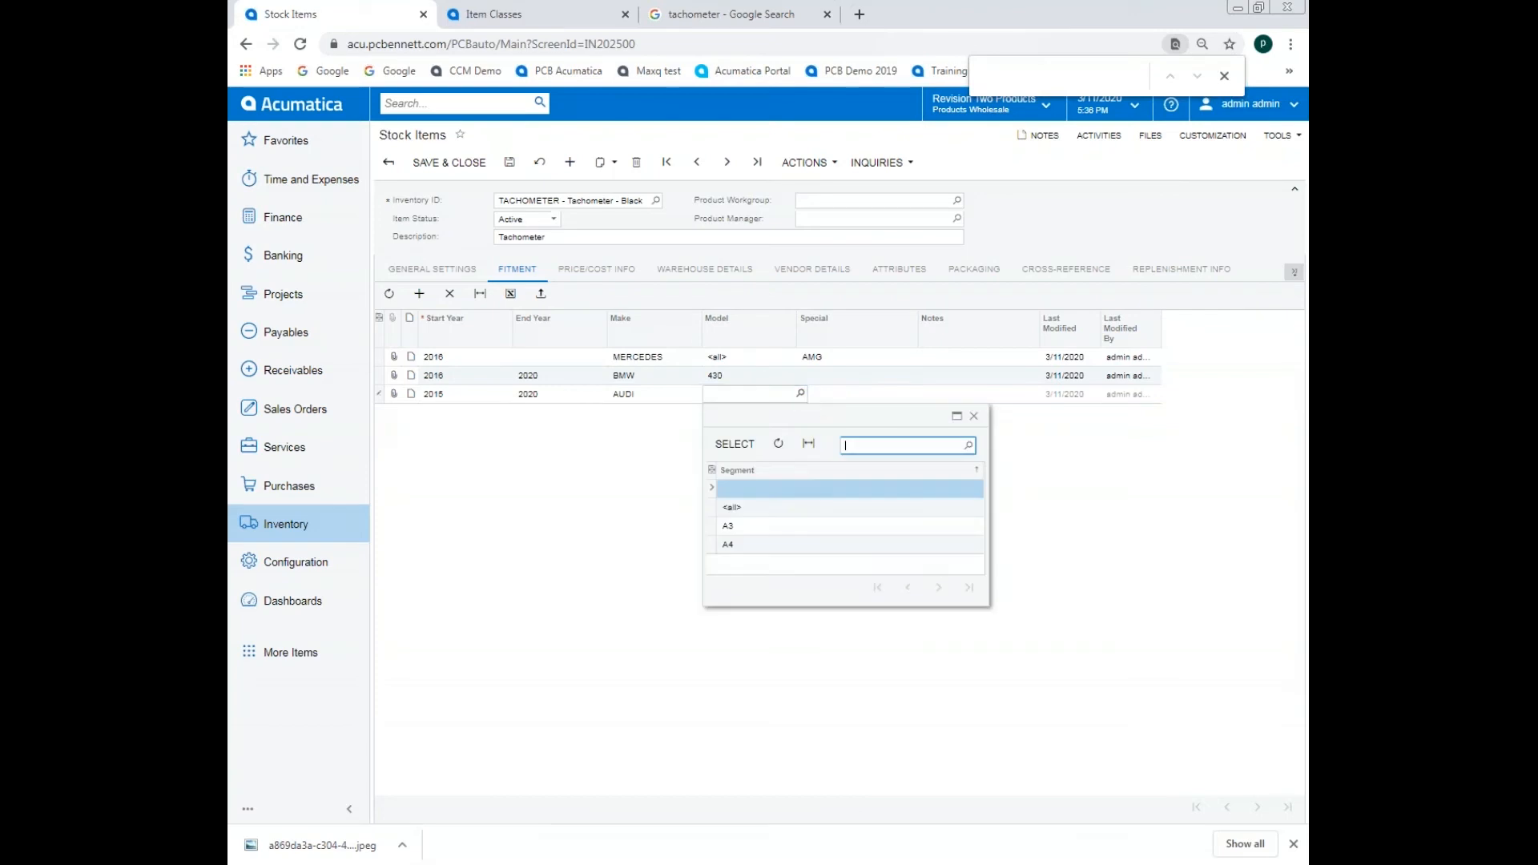
{"action": "double_click", "coordinate": [738, 546]}
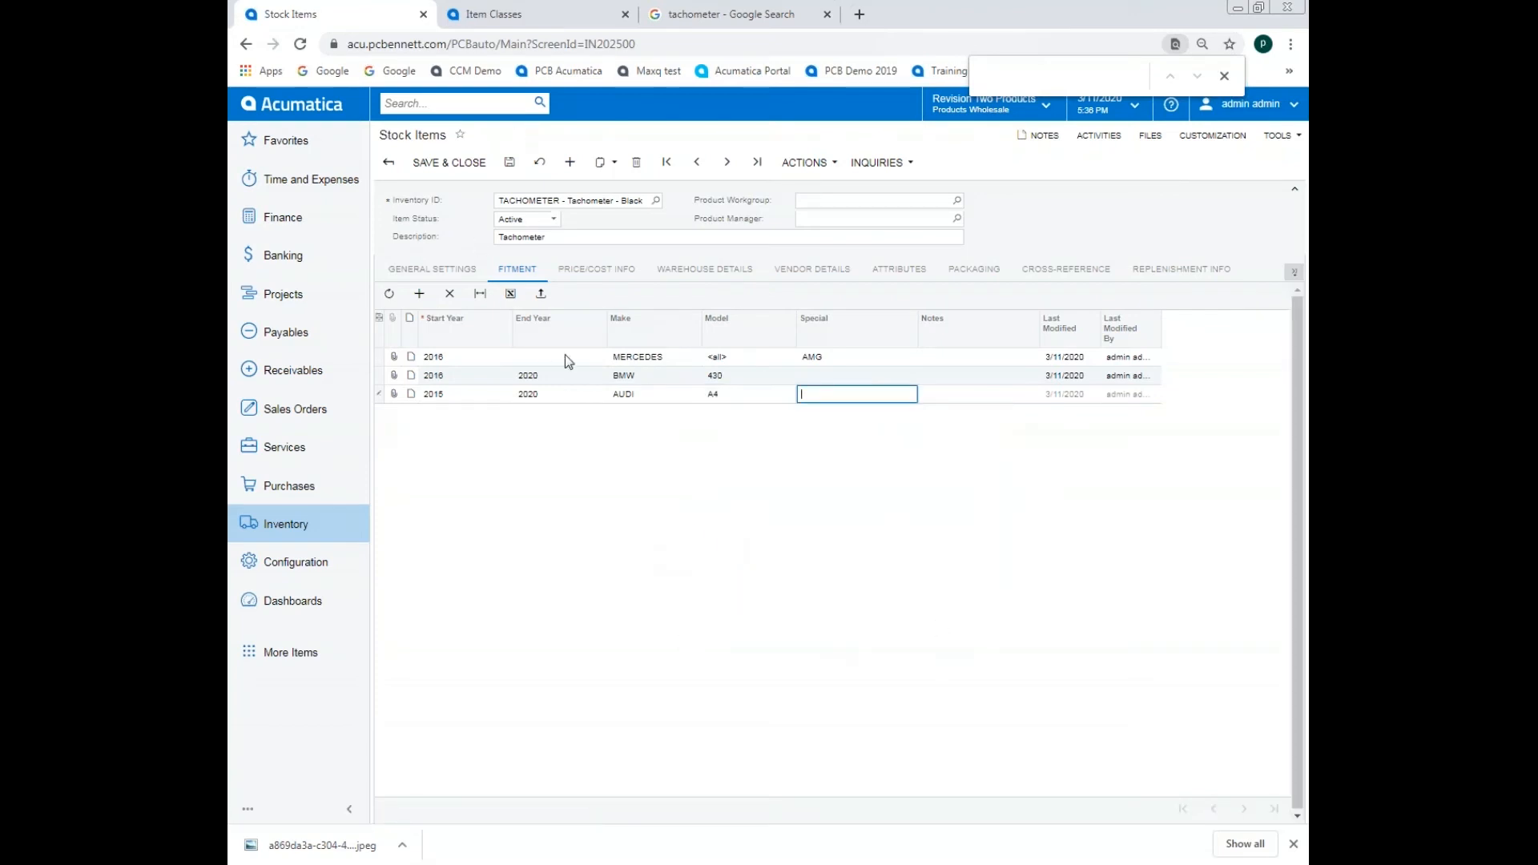
{"action": "left_click", "coordinate": [510, 162]}
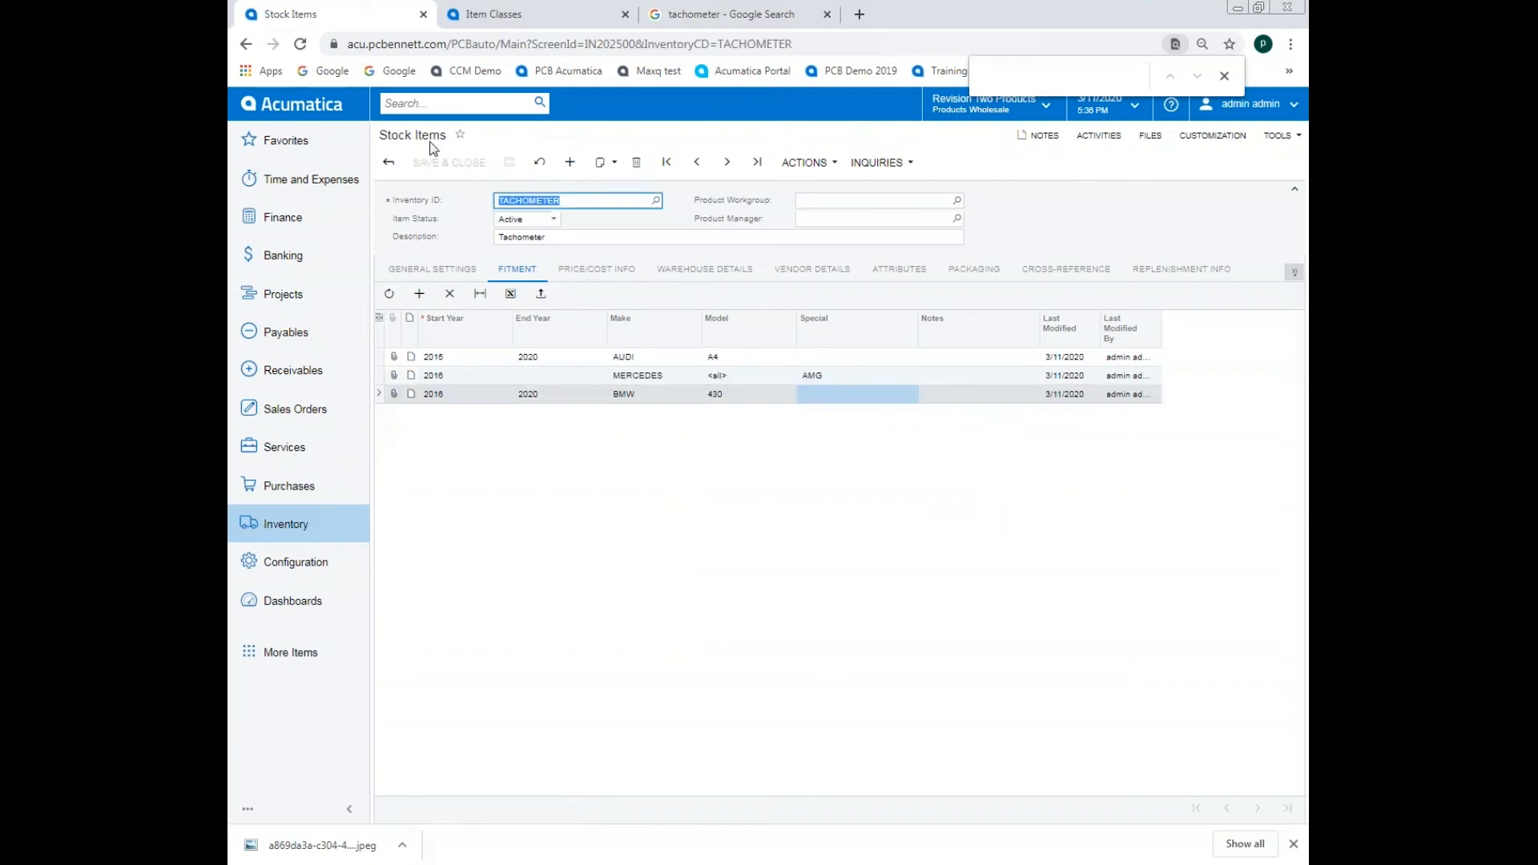
Step: Set the item's MSRP to 235 in its price information, leaving the price class empty
{"action": "left_click", "coordinate": [596, 270]}
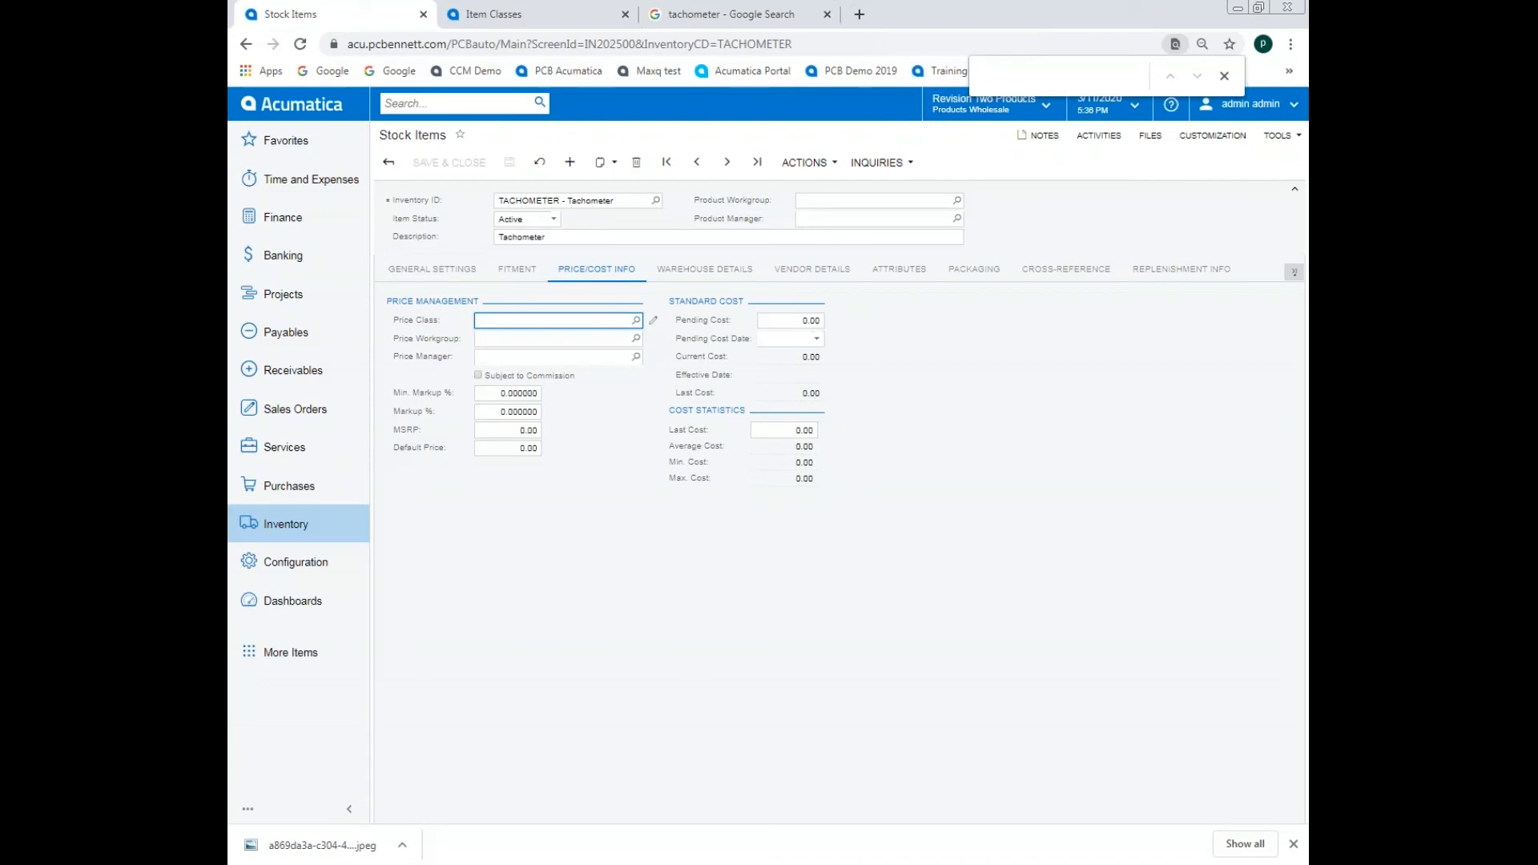
{"action": "left_click", "coordinate": [636, 320]}
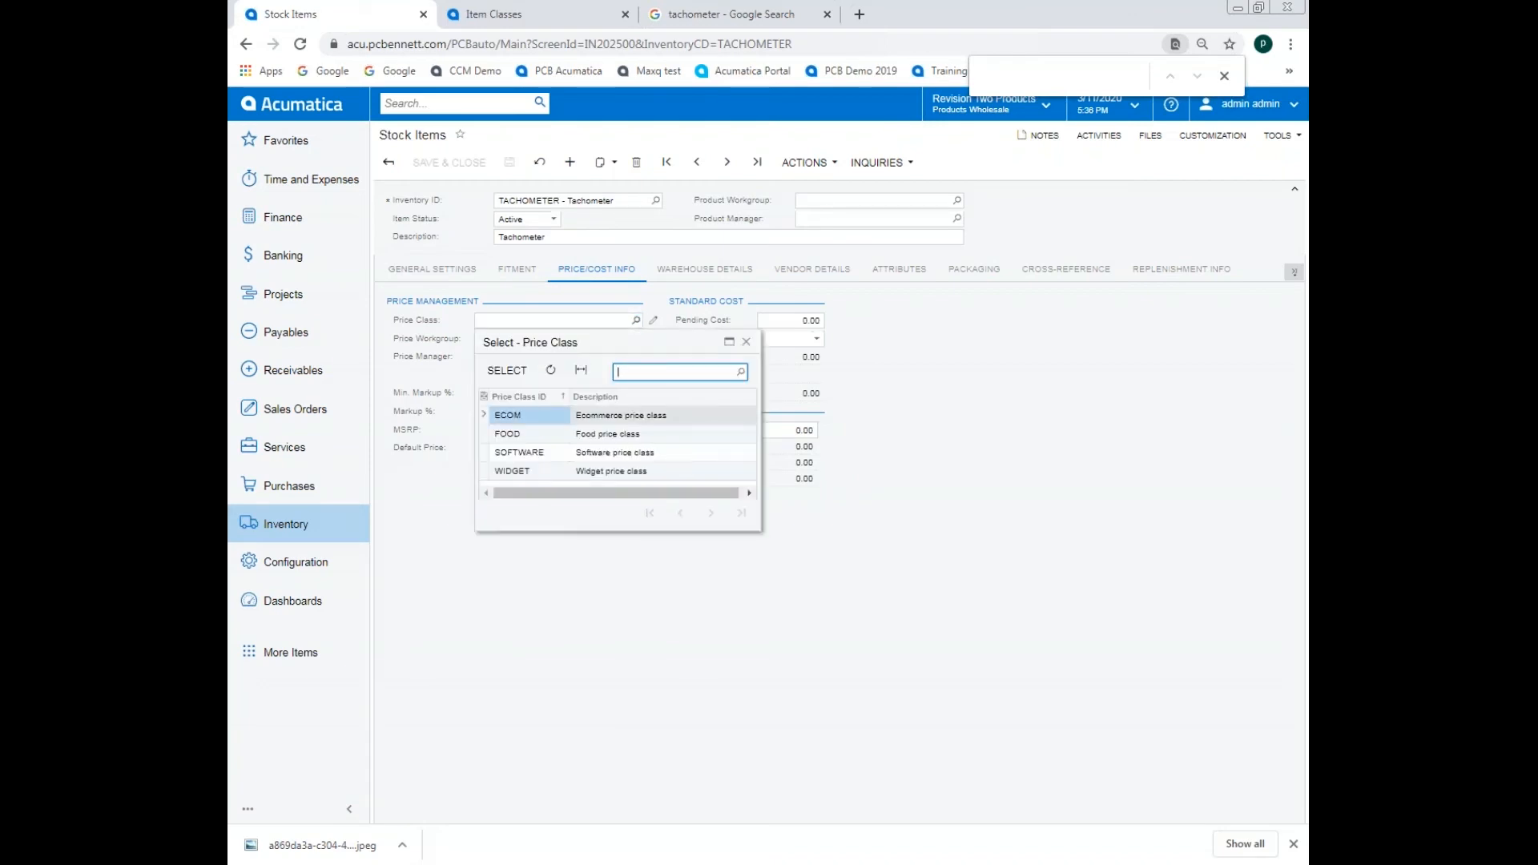
{"action": "left_click", "coordinate": [606, 631]}
{"action": "left_click", "coordinate": [509, 432]}
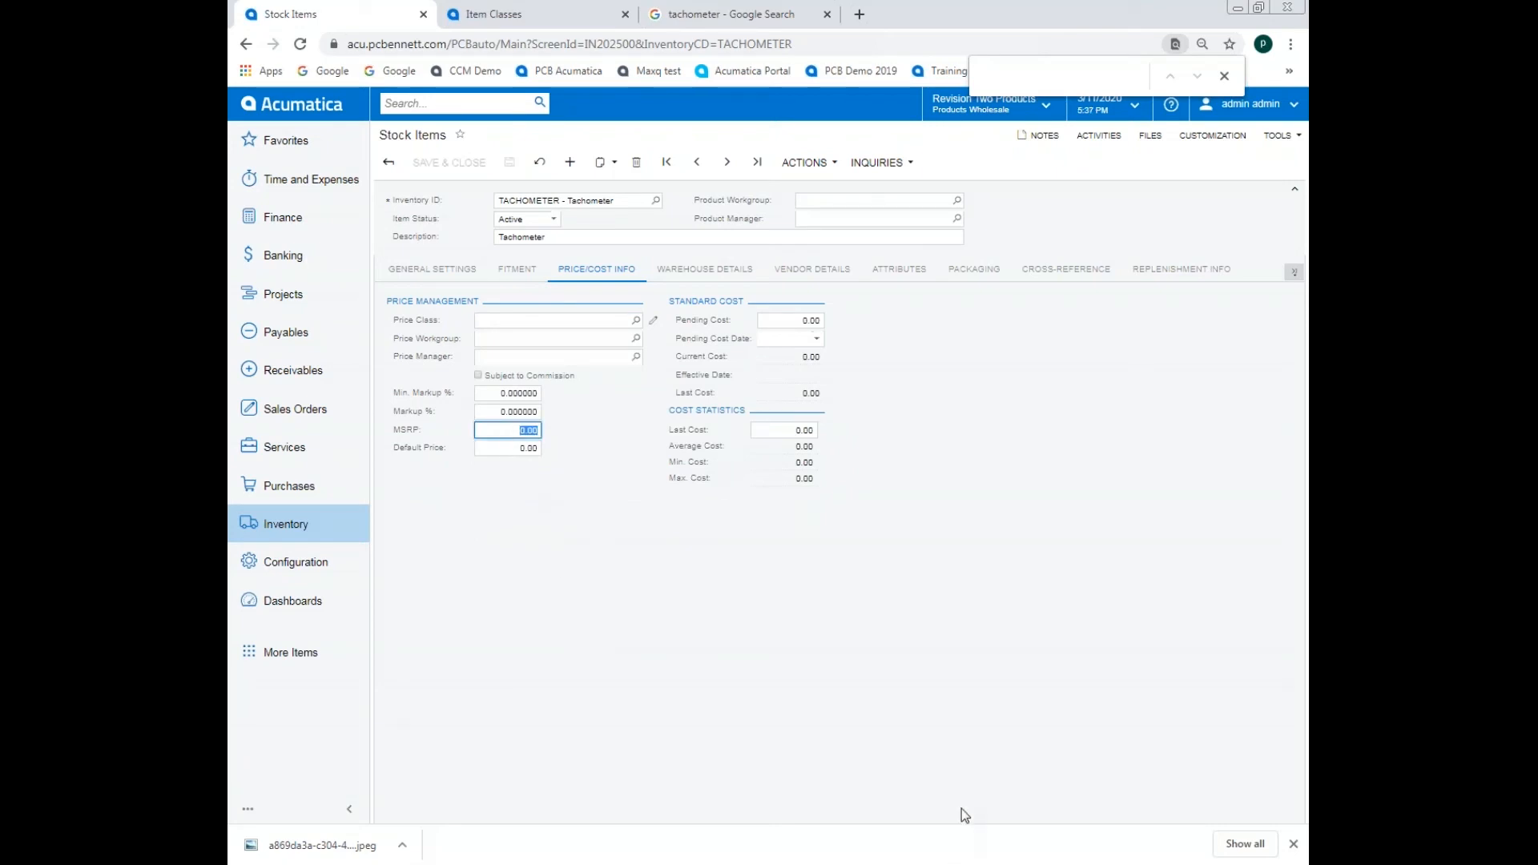
{"action": "type", "text": "235"}
{"action": "key", "text": "Tab"}
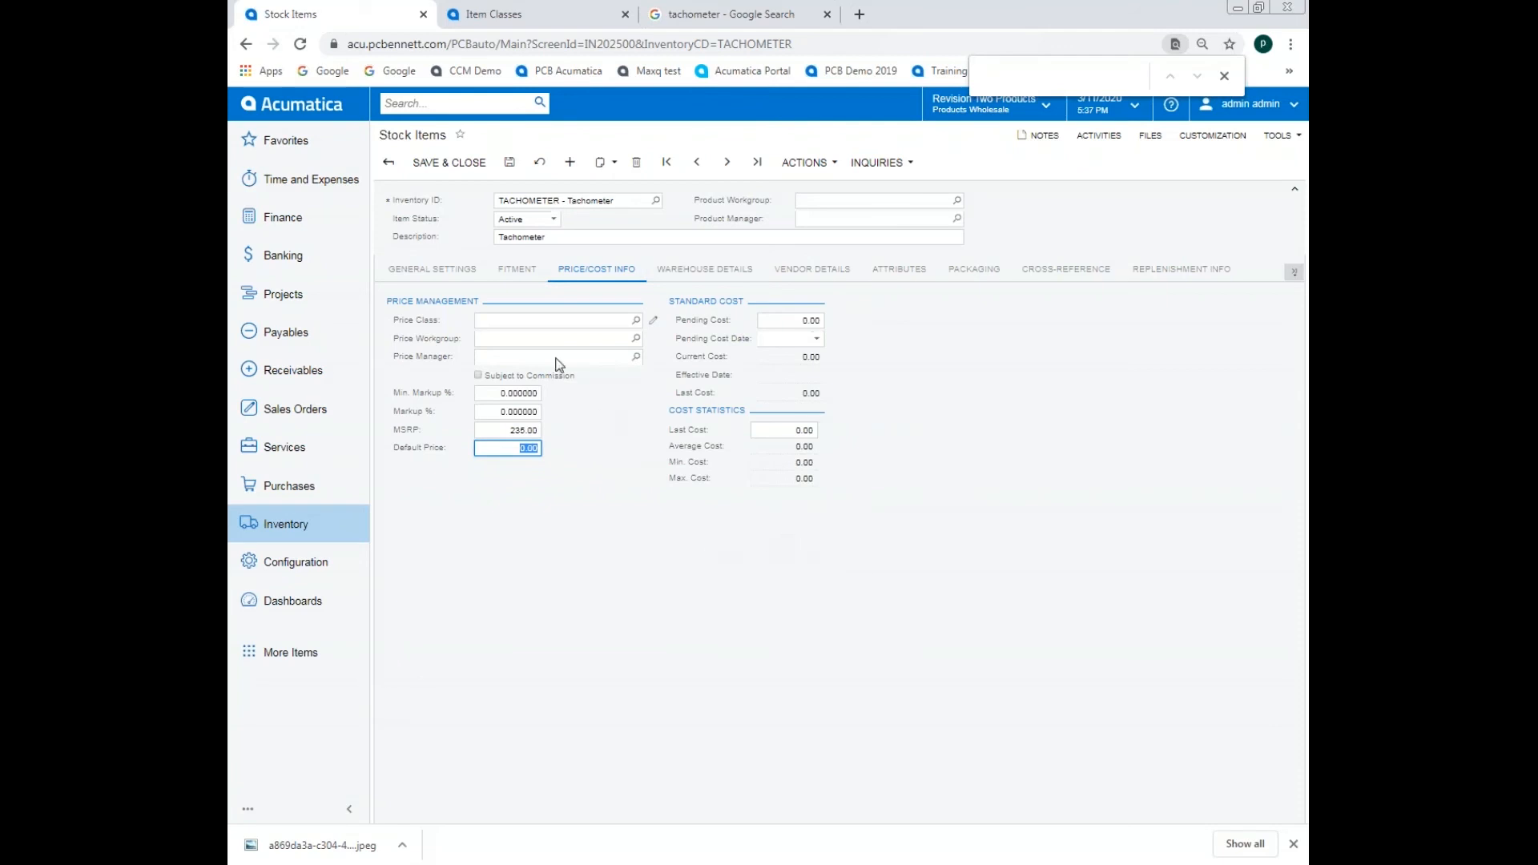
Step: Save the item and start an additional warehouse detail record for it, assigned to the WHOLESALE warehouse
{"action": "left_click", "coordinate": [437, 270]}
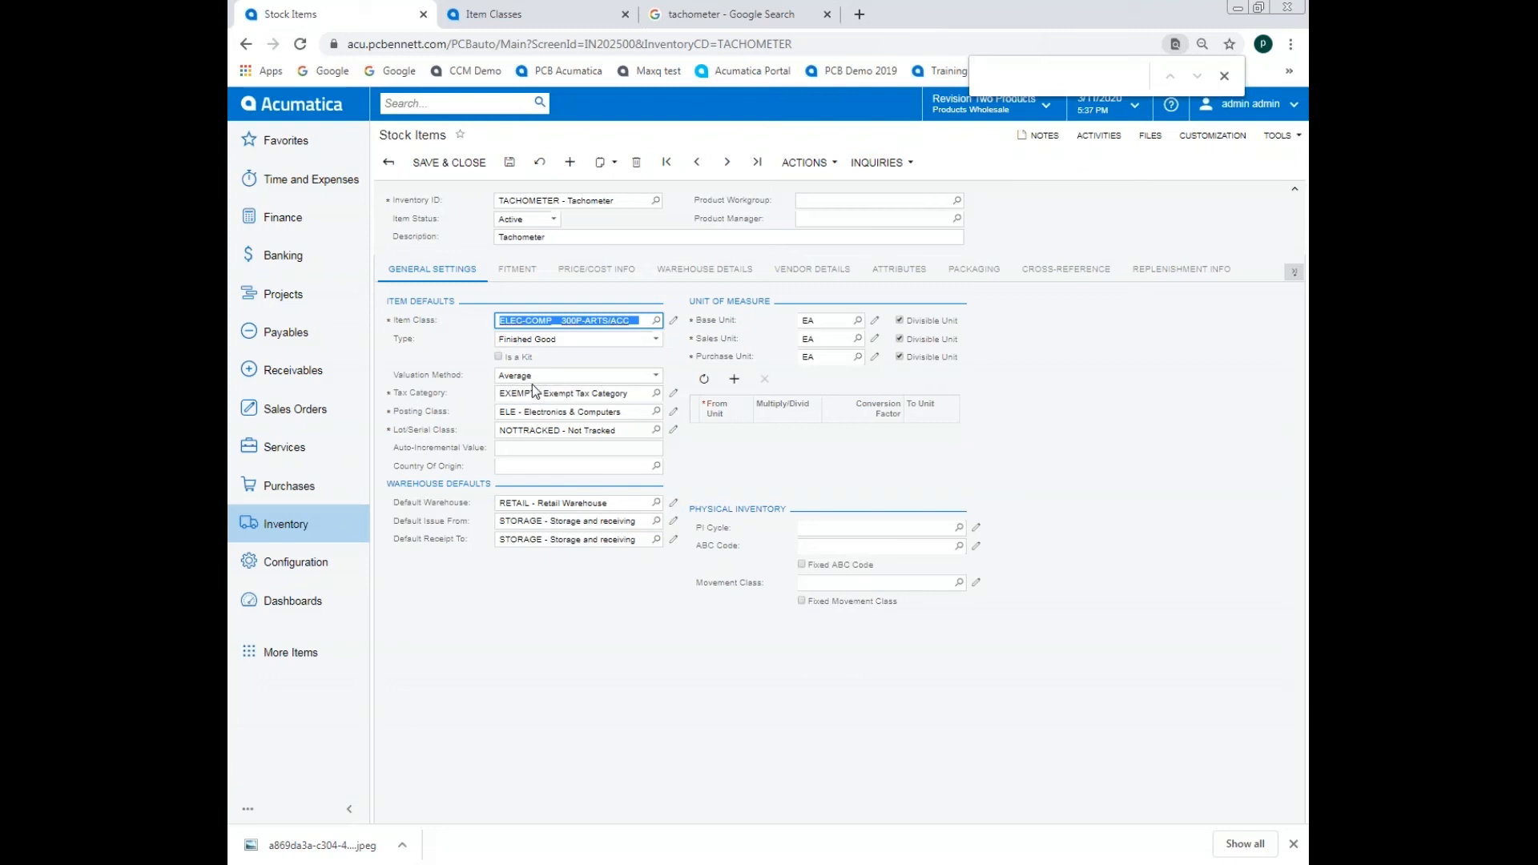
{"action": "left_click", "coordinate": [688, 276]}
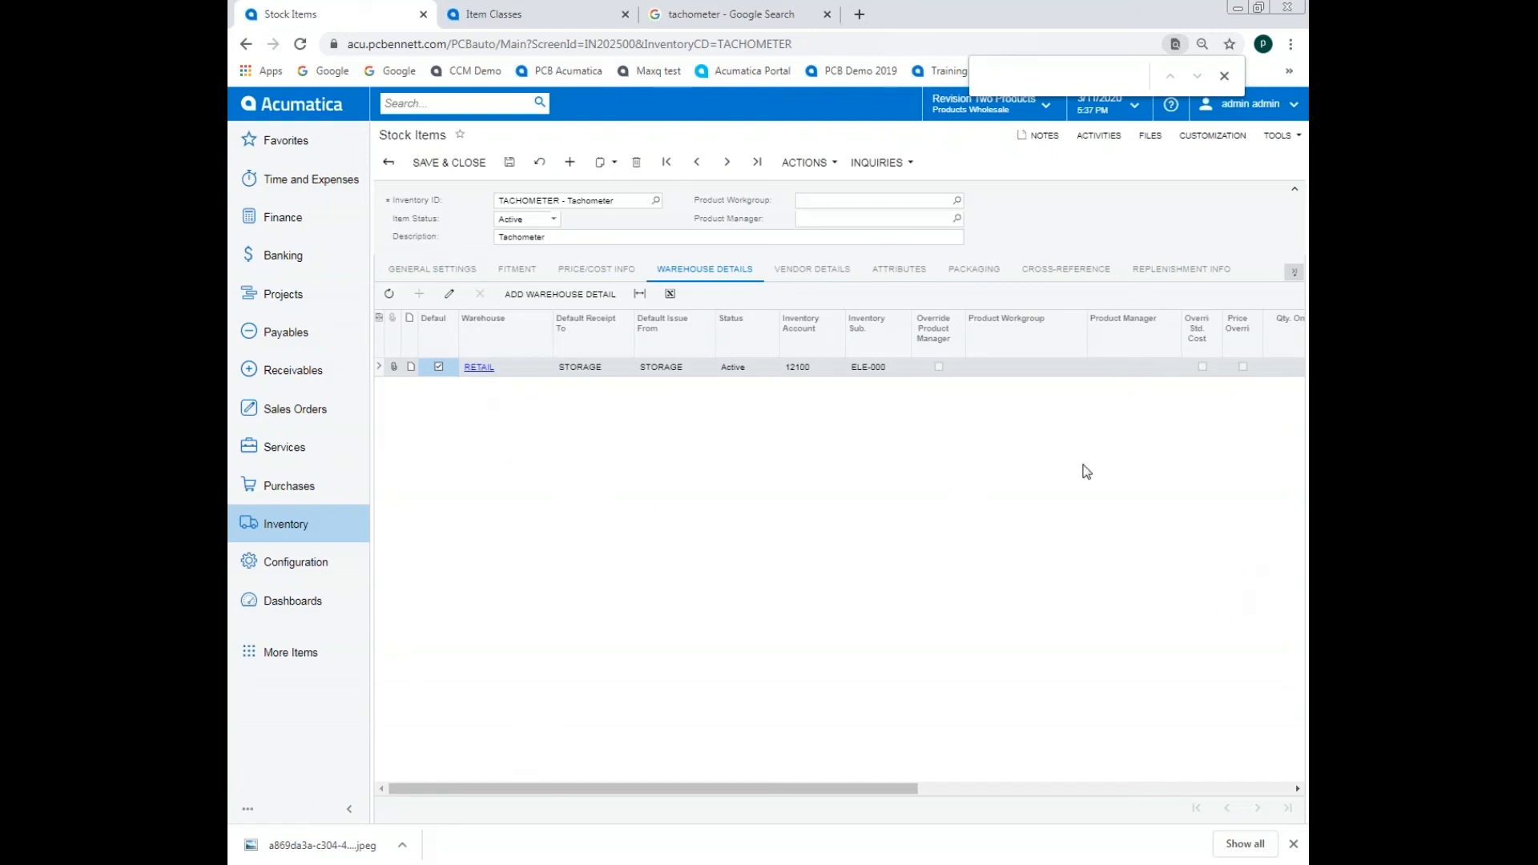
{"action": "left_click", "coordinate": [508, 163]}
{"action": "left_click", "coordinate": [545, 311]}
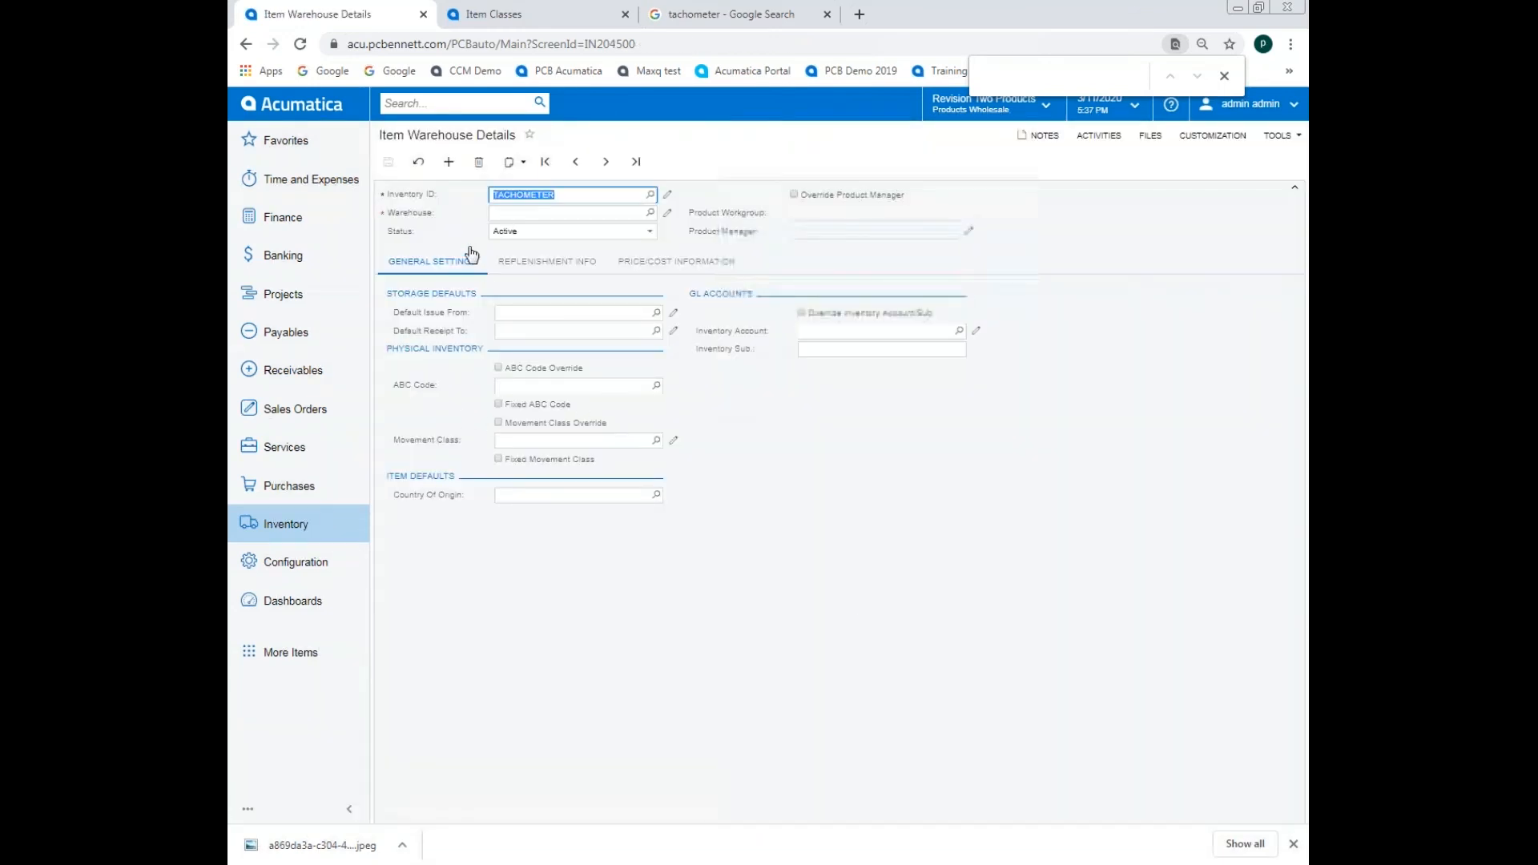
{"action": "left_click", "coordinate": [588, 213]}
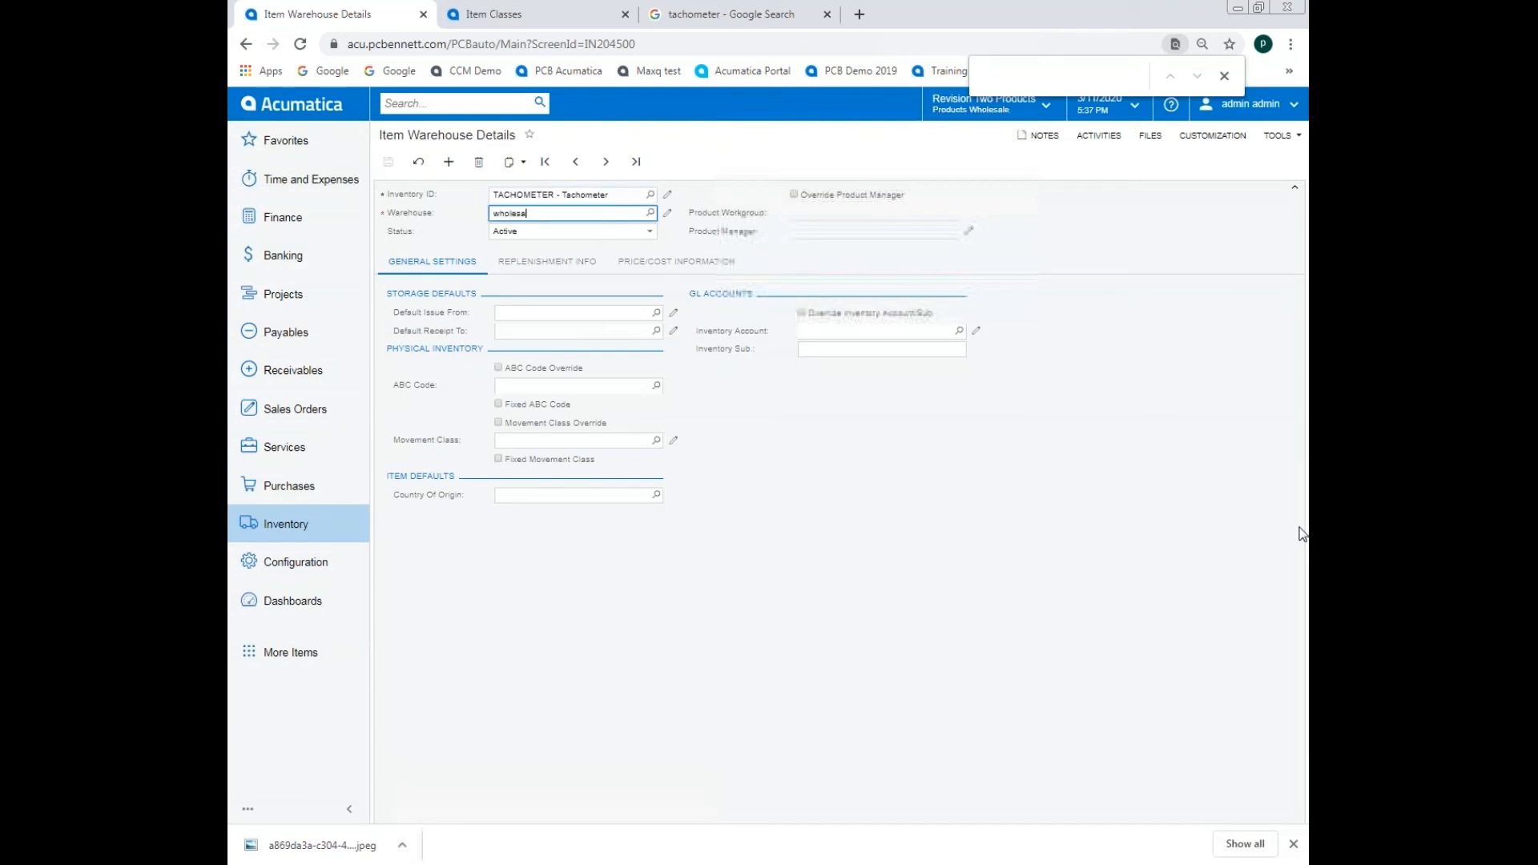
{"action": "key", "text": "BackSpace"}
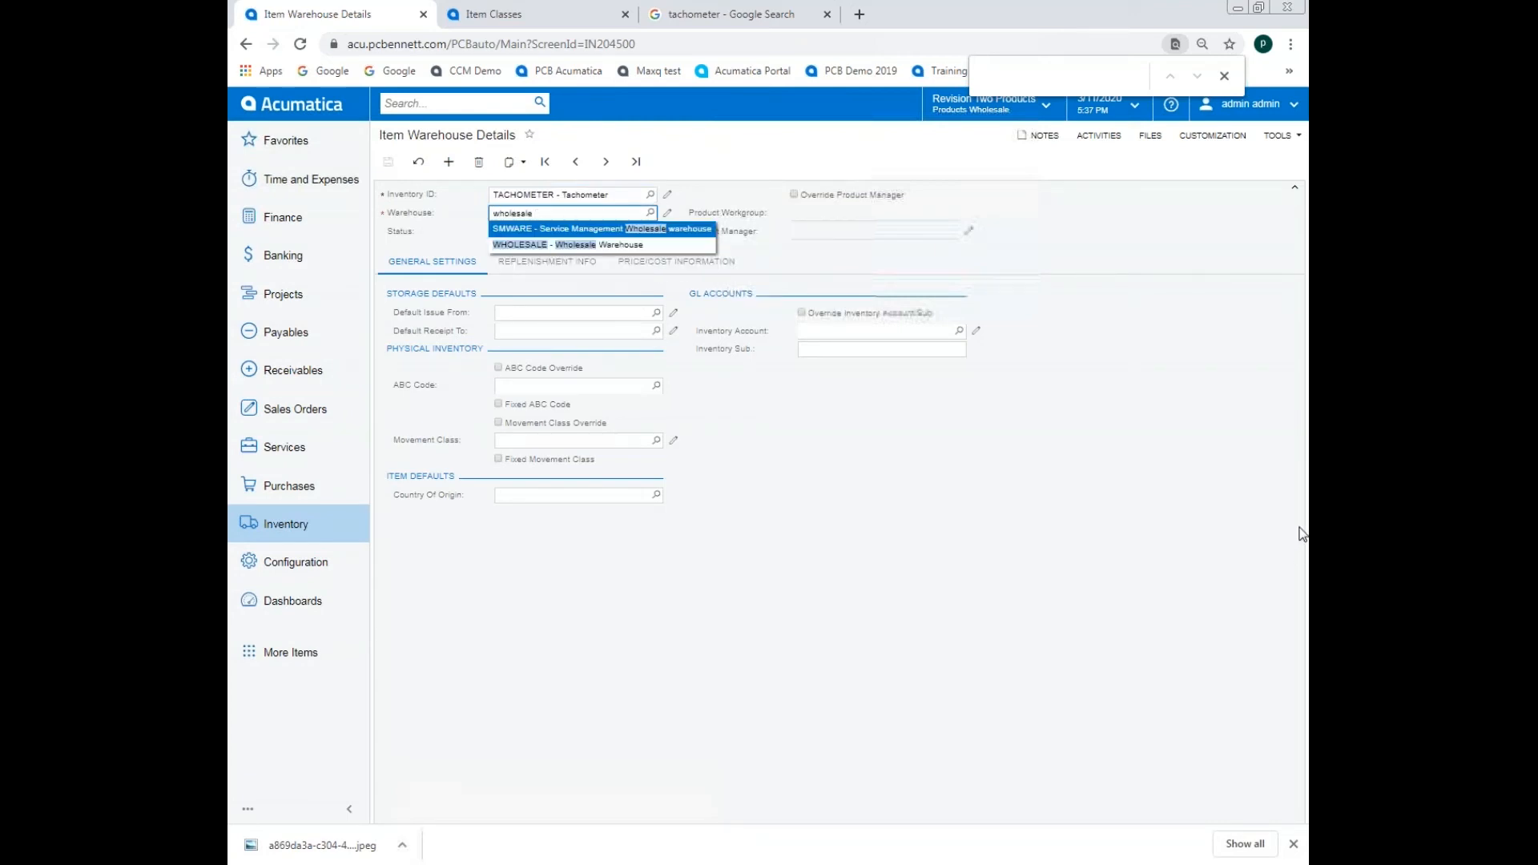
{"action": "key", "text": "Down"}
{"action": "key", "text": "Tab"}
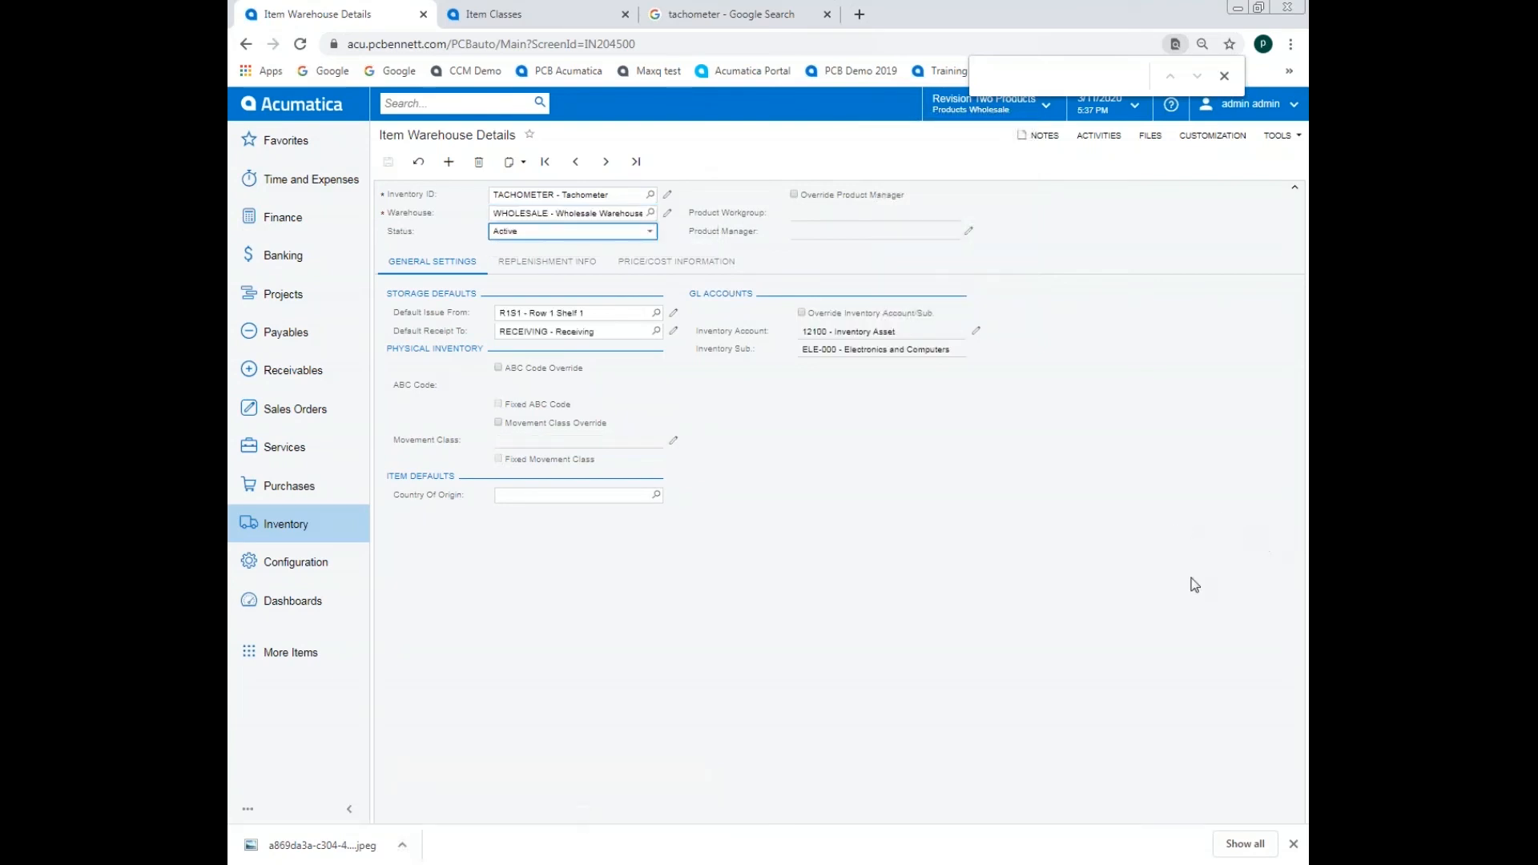
Step: Override the price for the wholesale warehouse with an MSRP of 137, and save the warehouse record
{"action": "left_click", "coordinate": [674, 269]}
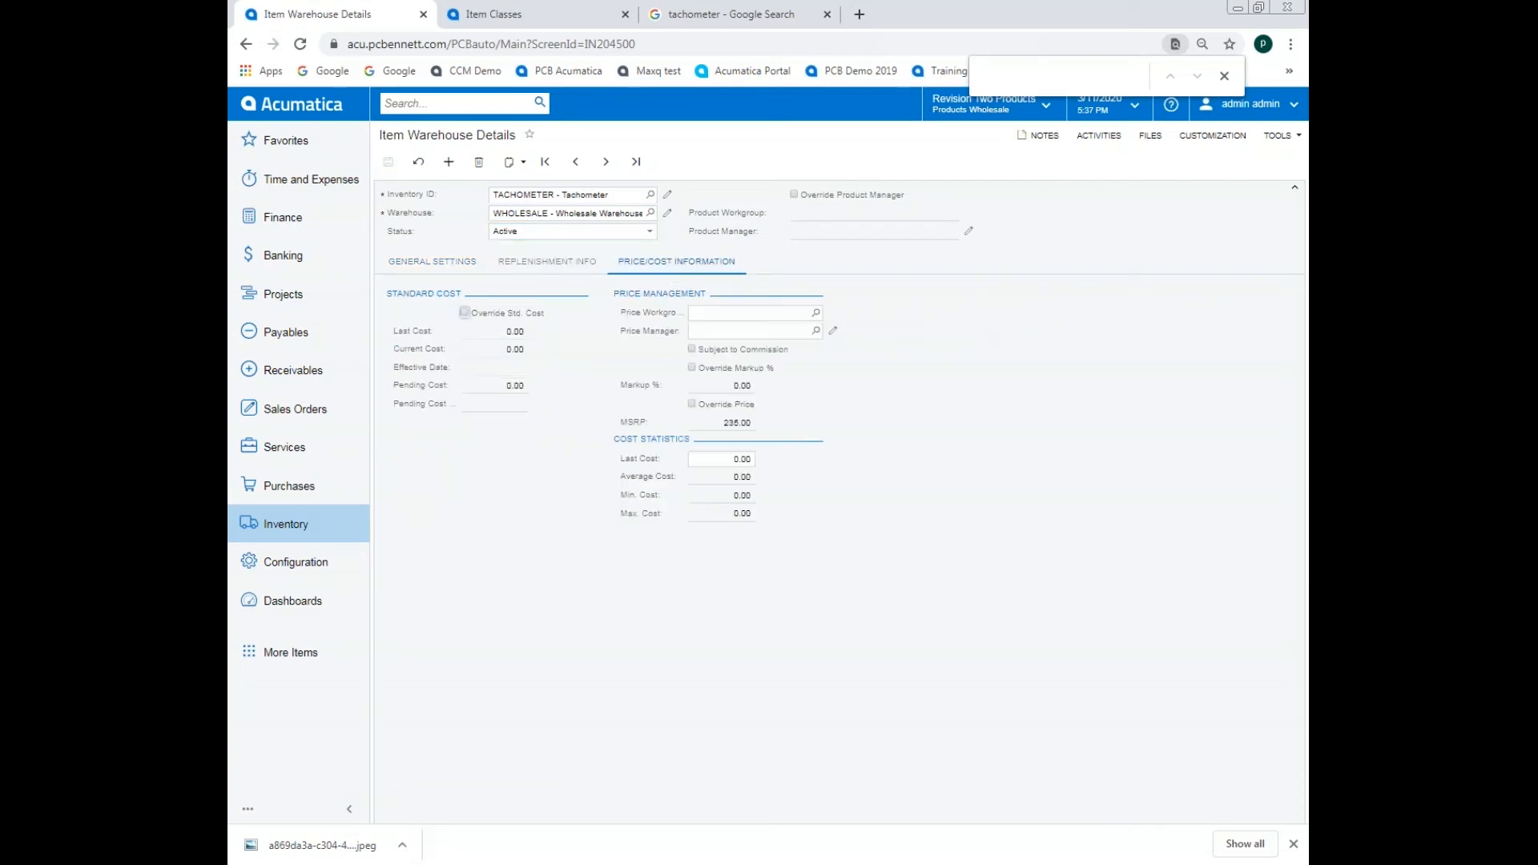
{"action": "left_click", "coordinate": [691, 404]}
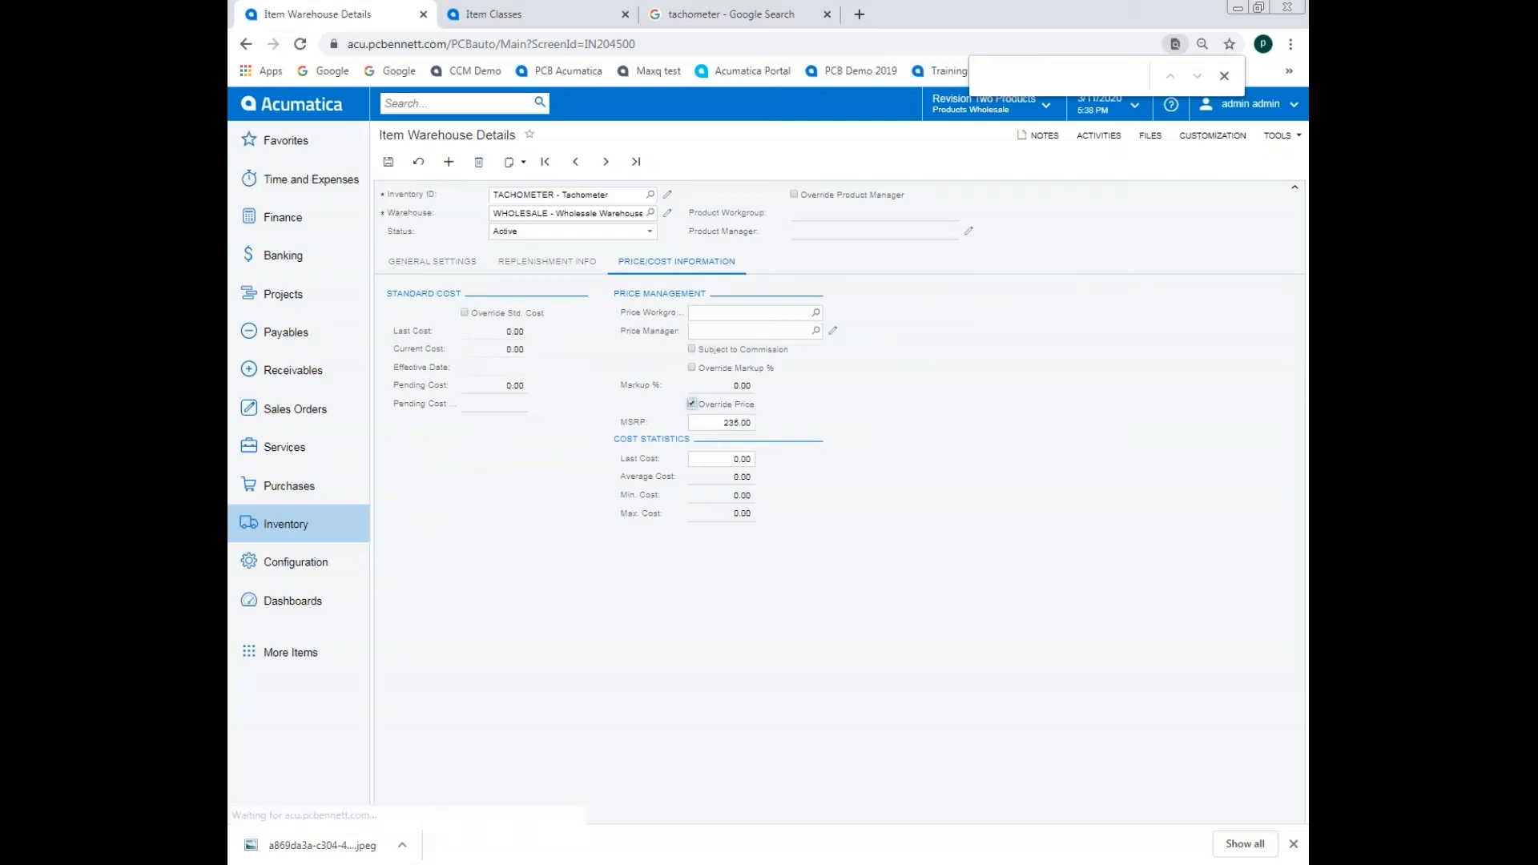
{"action": "left_click", "coordinate": [712, 425]}
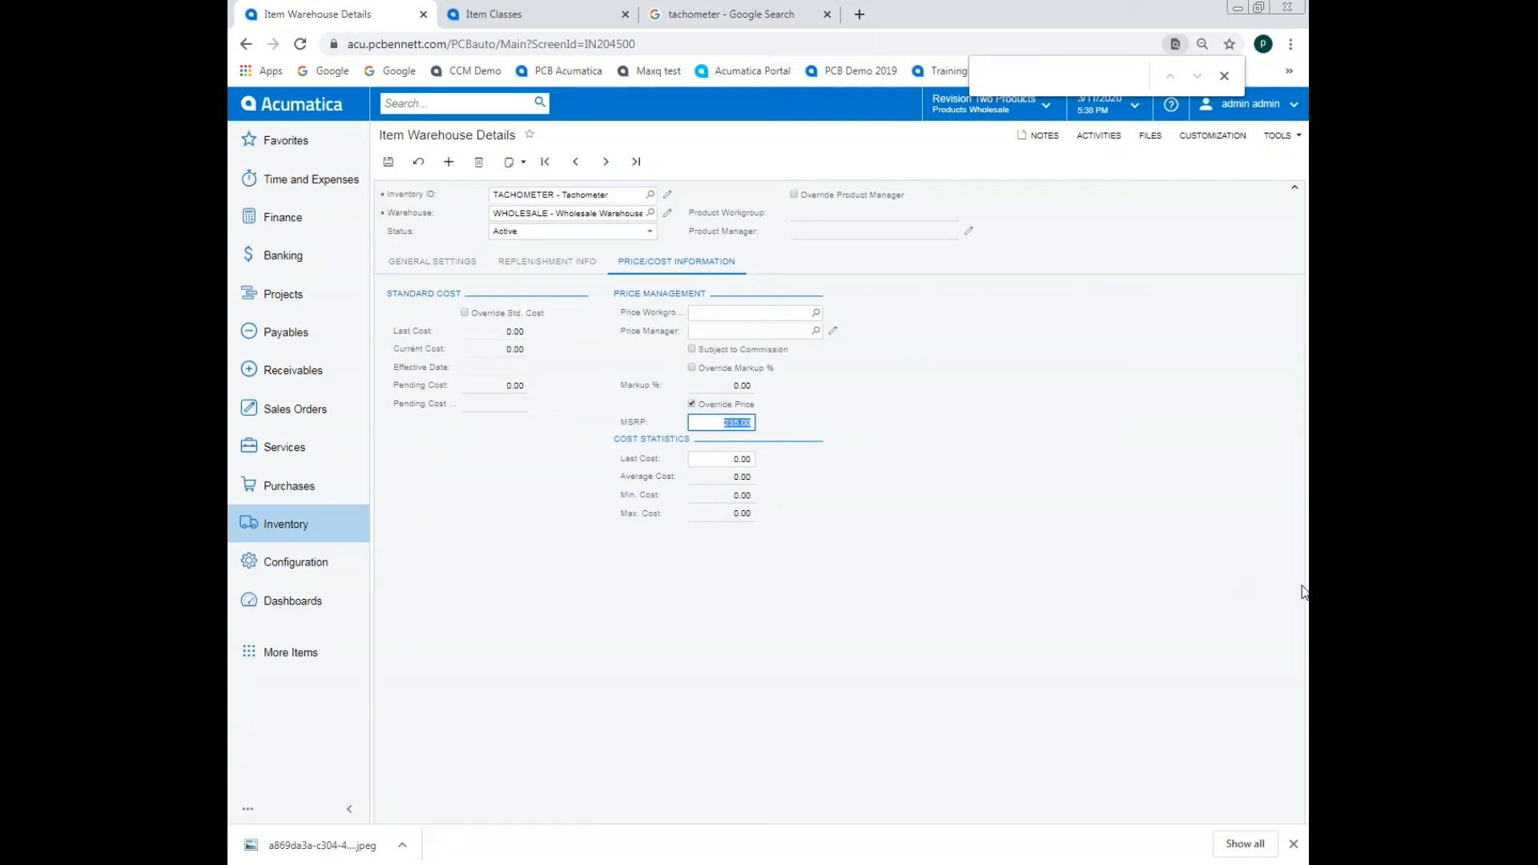
{"action": "type", "text": "137"}
{"action": "key", "text": "Tab"}
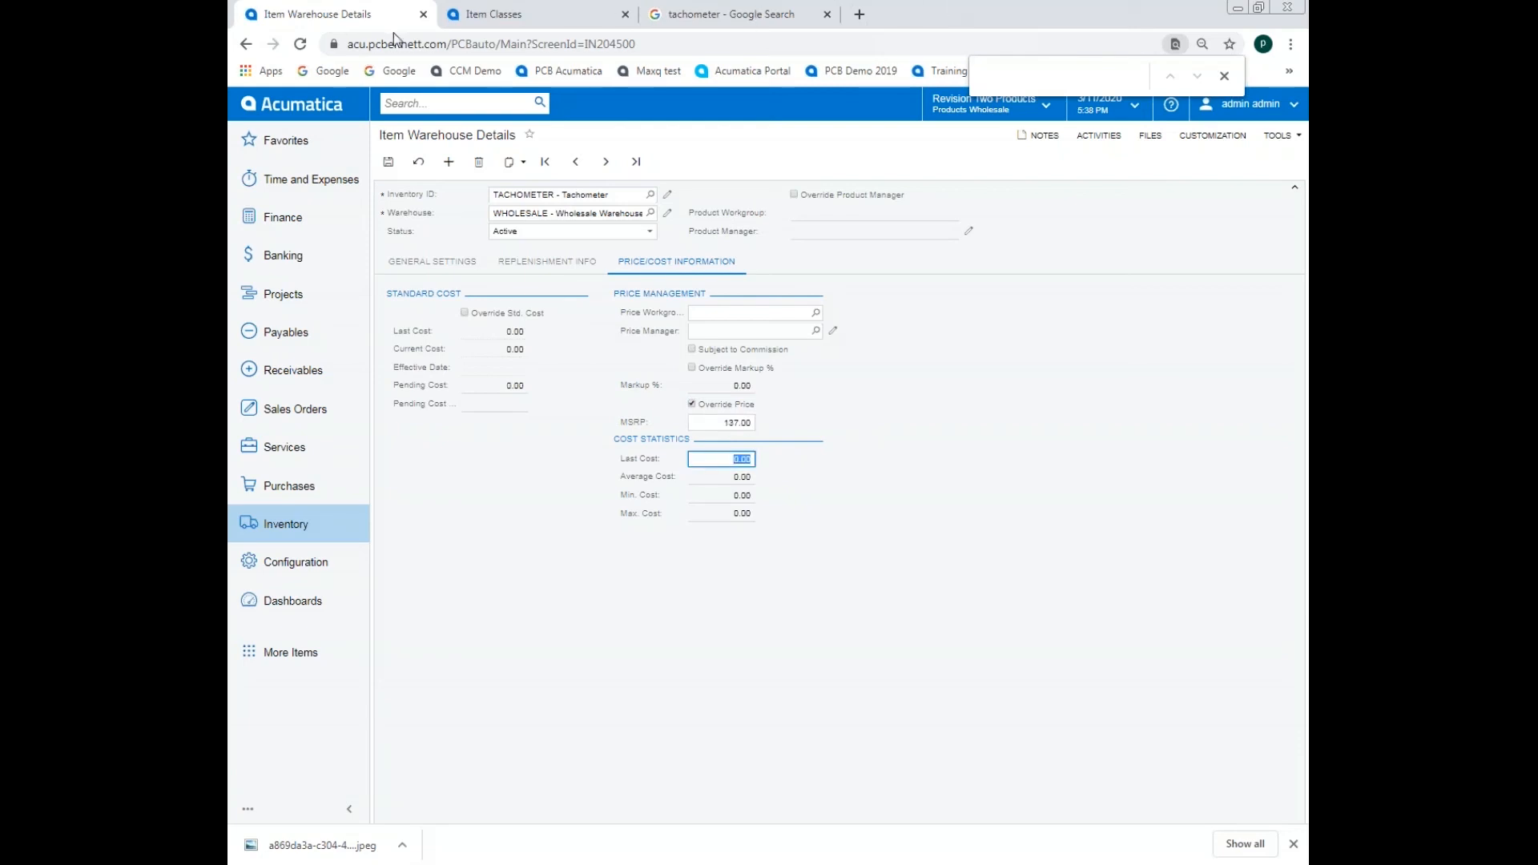
{"action": "left_click", "coordinate": [389, 165]}
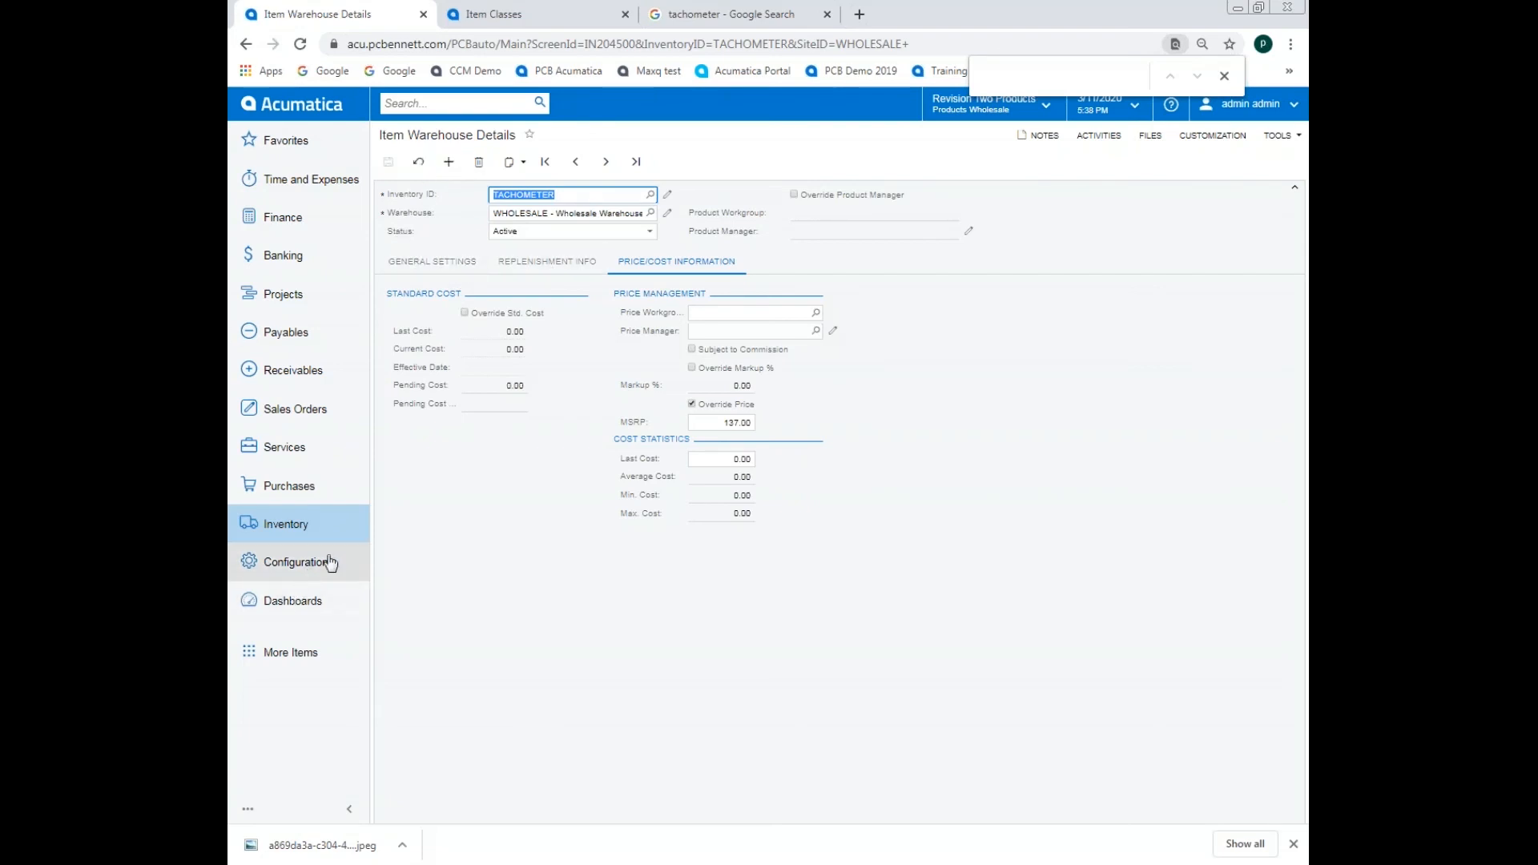
Step: Return to the tachometer stock item and review its warehouse rows and vendor details
{"action": "left_click", "coordinate": [246, 43]}
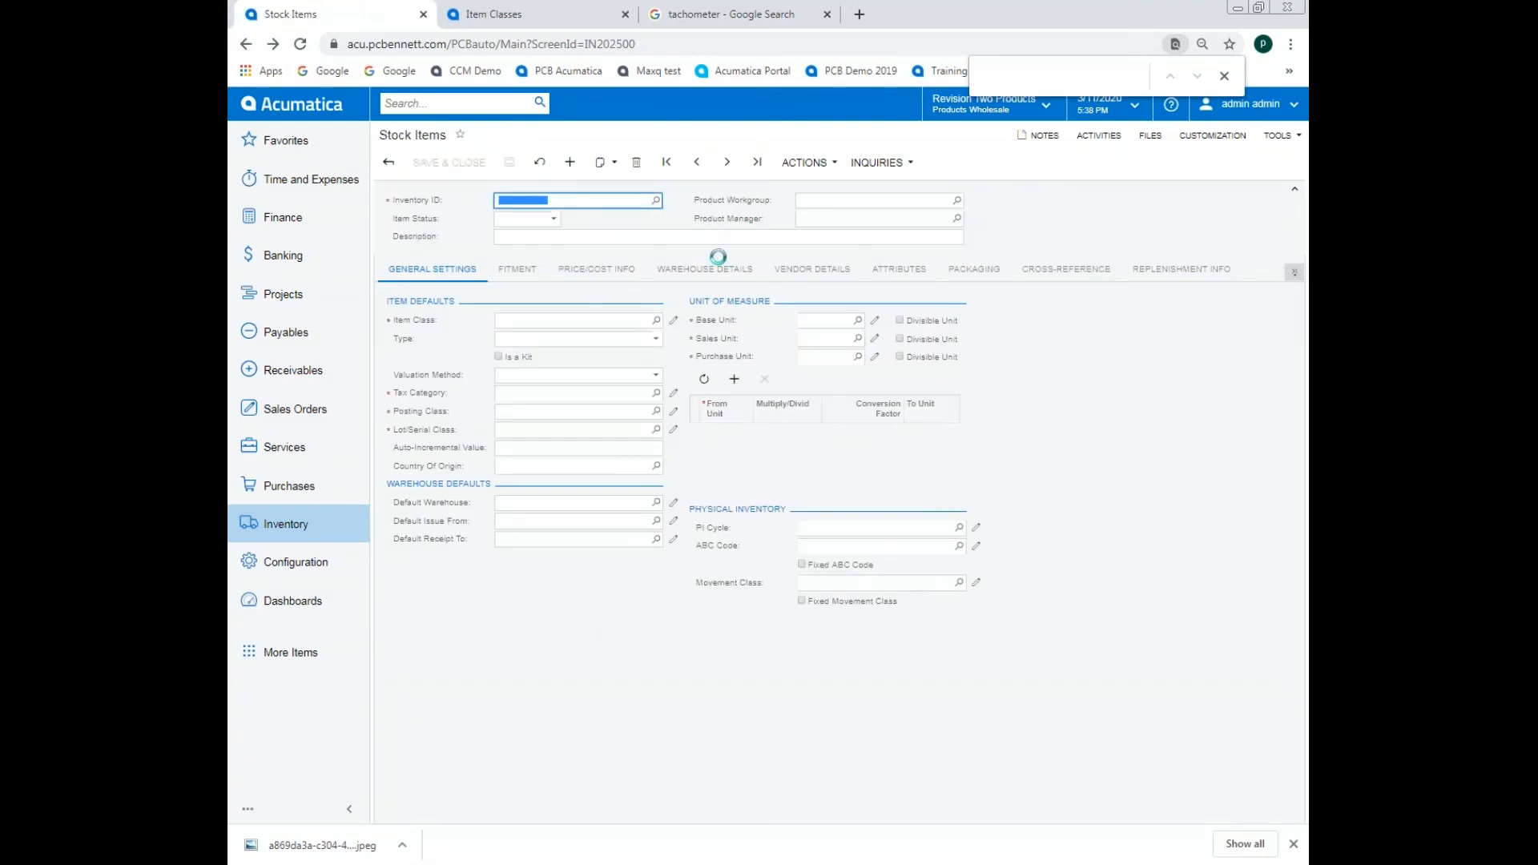
{"action": "left_click", "coordinate": [681, 273]}
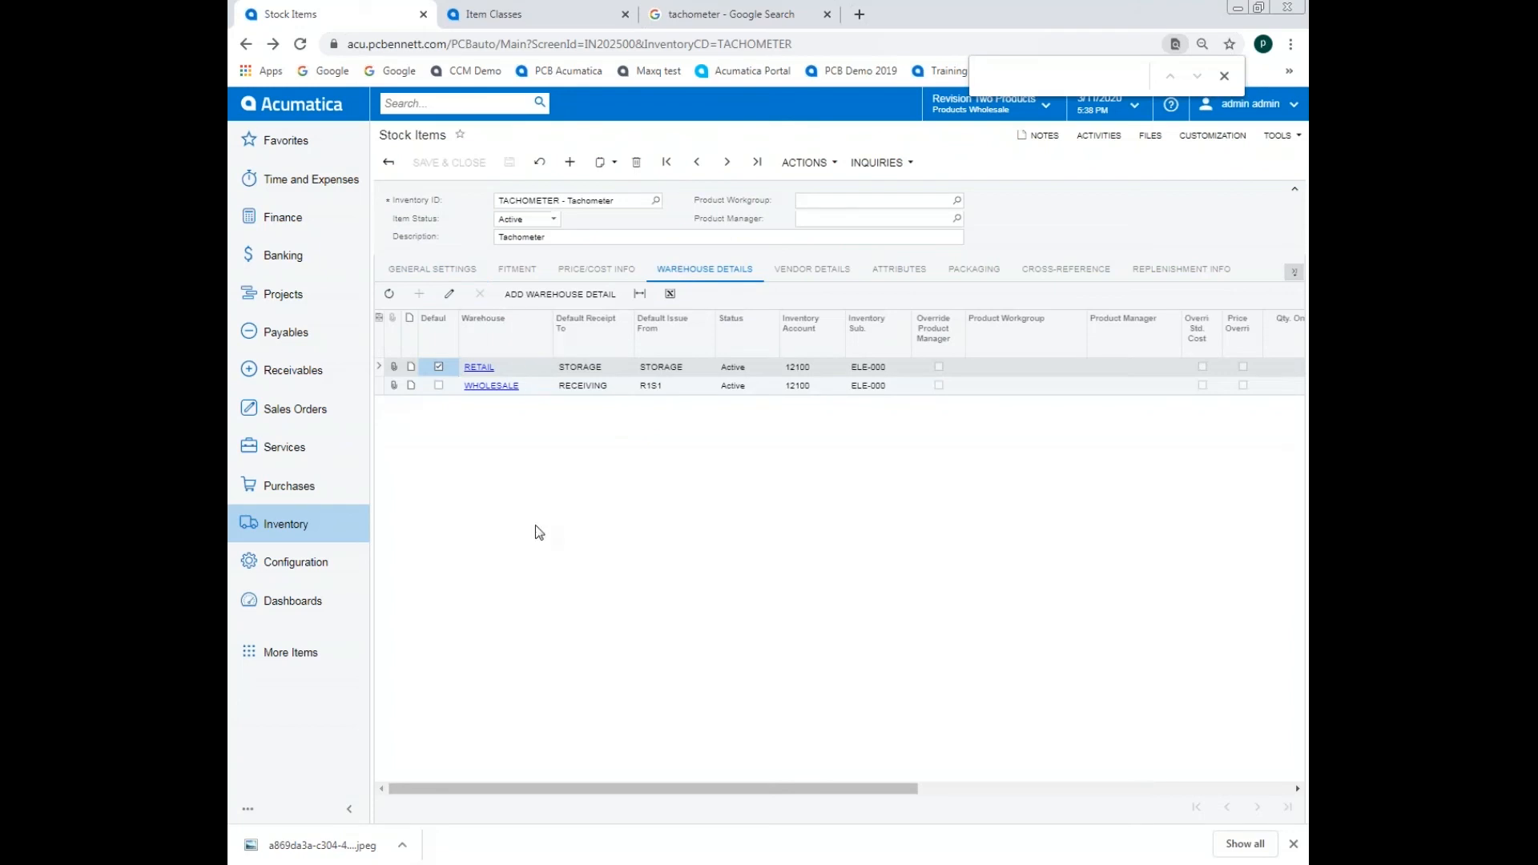
{"action": "left_click_drag", "start_coordinate": [564, 789], "coordinate": [949, 849]}
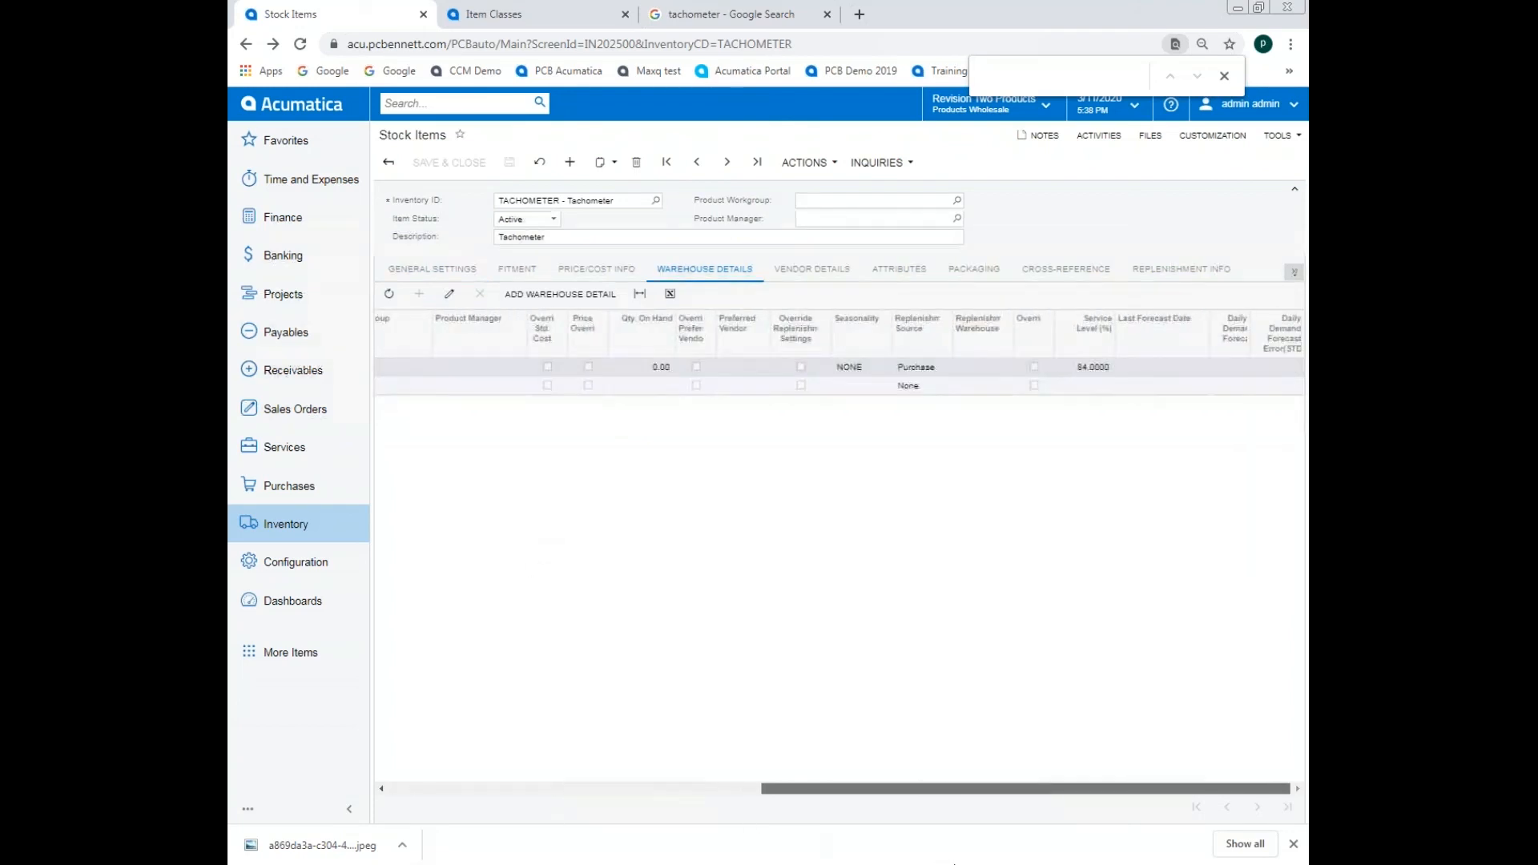
{"action": "left_click_drag", "start_coordinate": [1088, 863], "coordinate": [464, 675]}
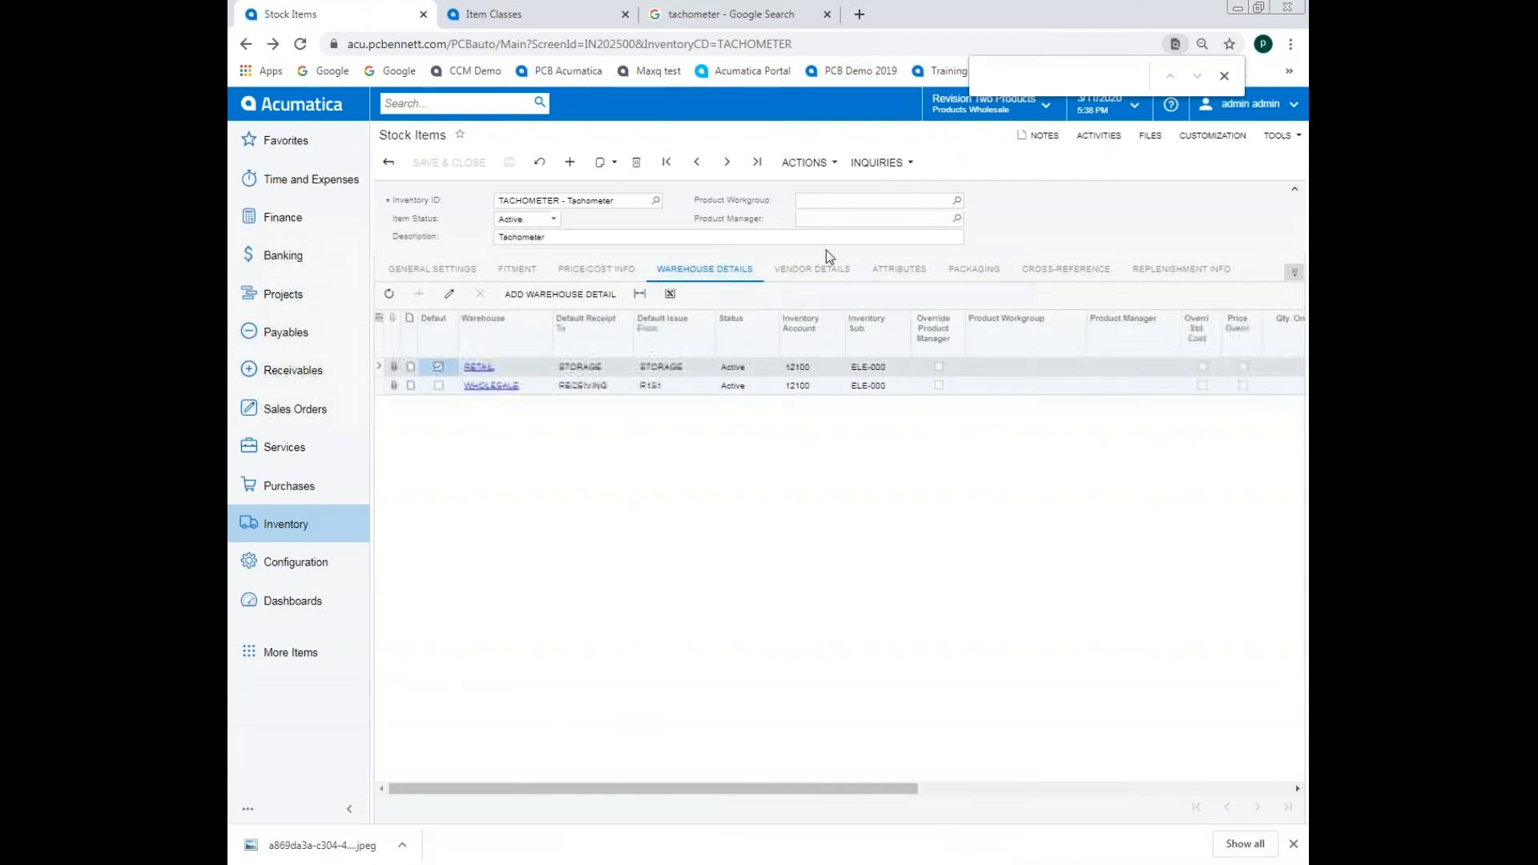
{"action": "left_click", "coordinate": [801, 273]}
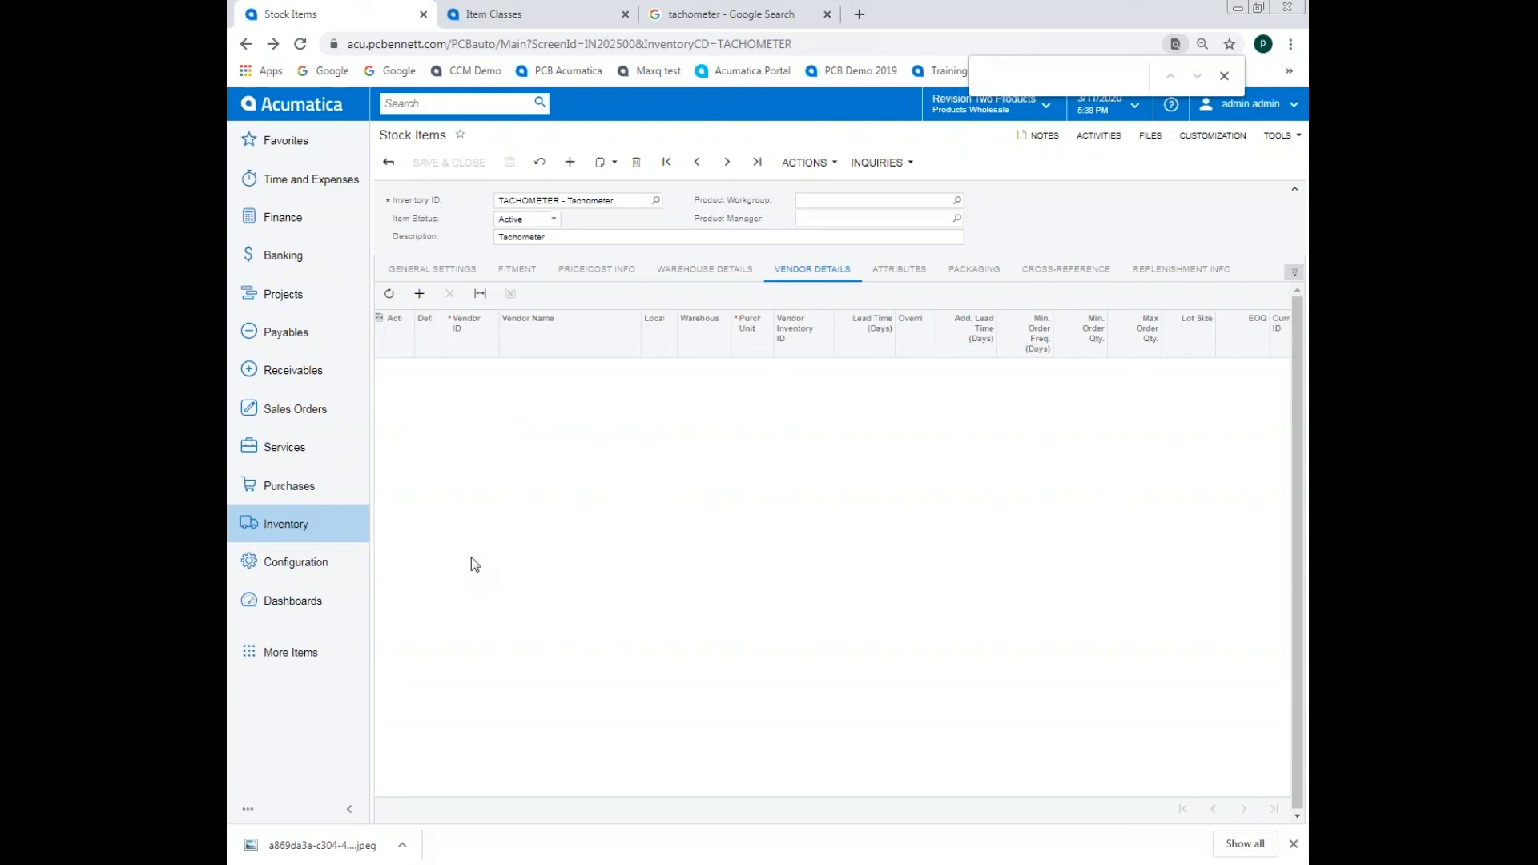
Step: Set the item's Color attribute to Black, leaving the configurable attribute empty
{"action": "left_click", "coordinate": [898, 270]}
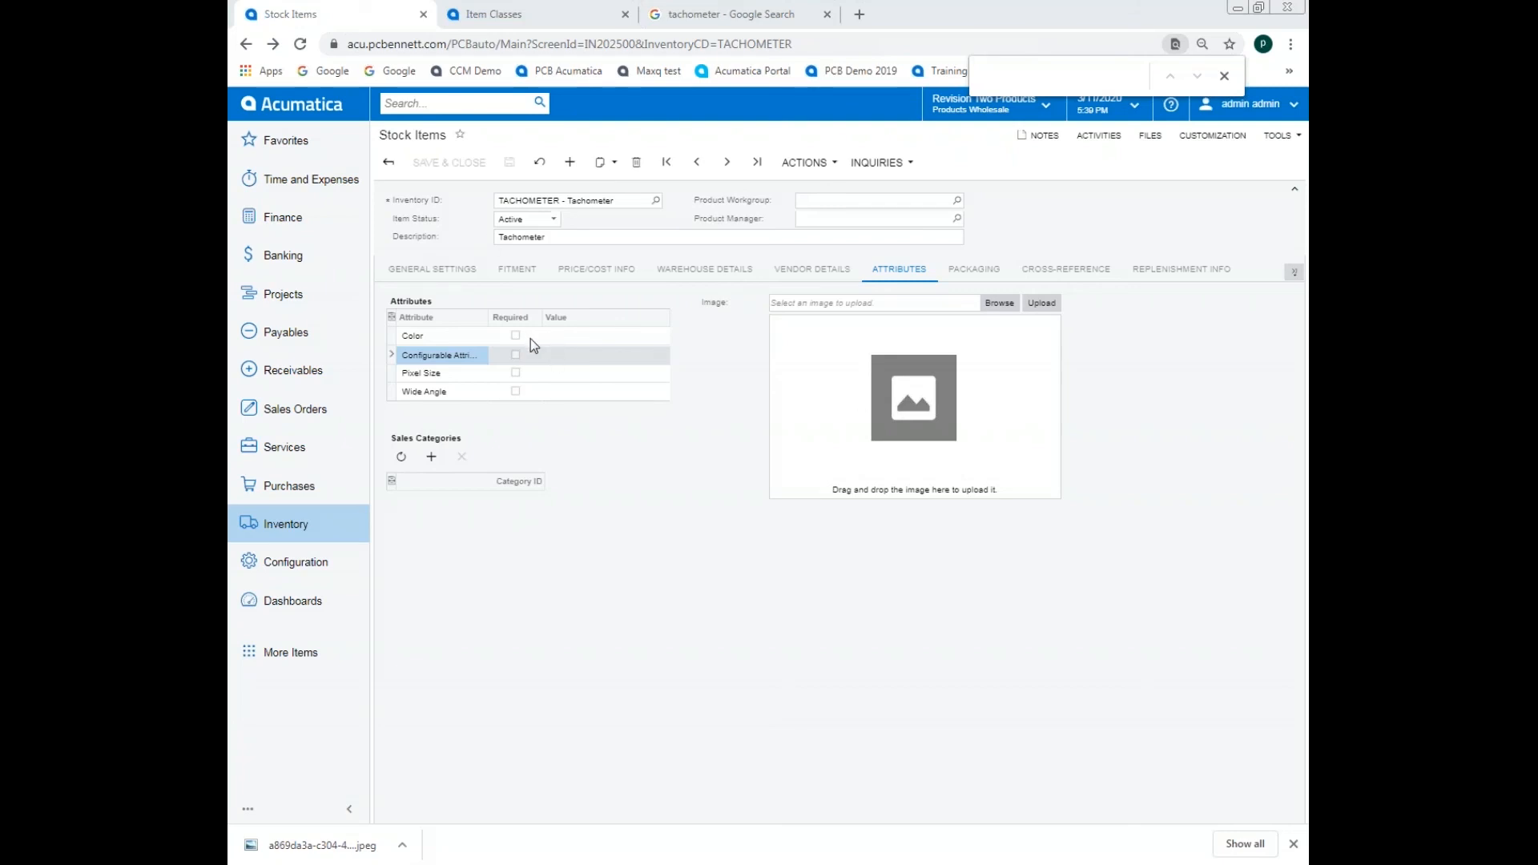
{"action": "left_click", "coordinate": [576, 338]}
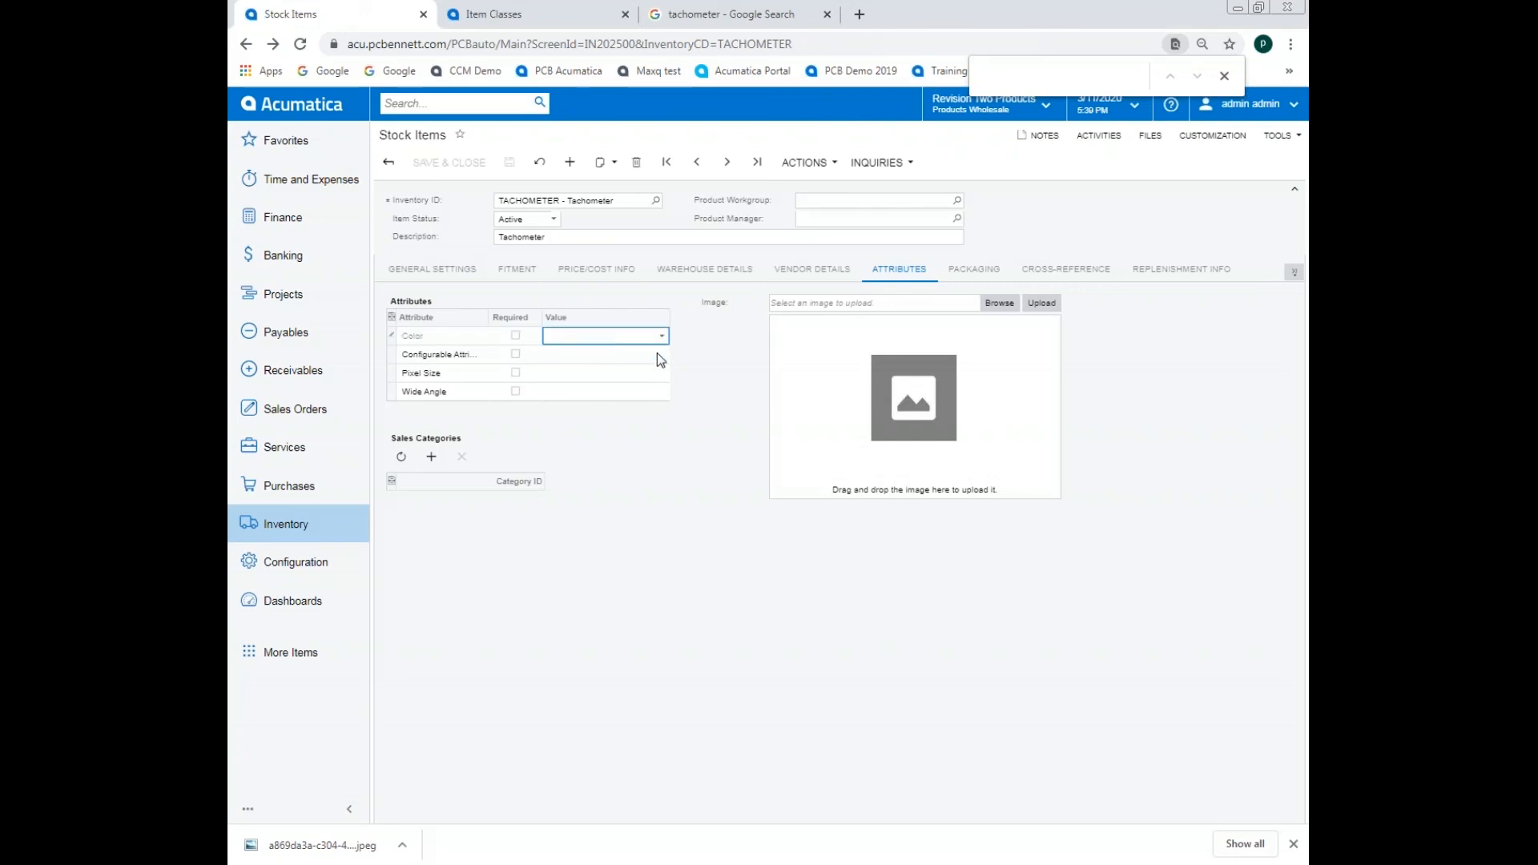
{"action": "left_click", "coordinate": [662, 336]}
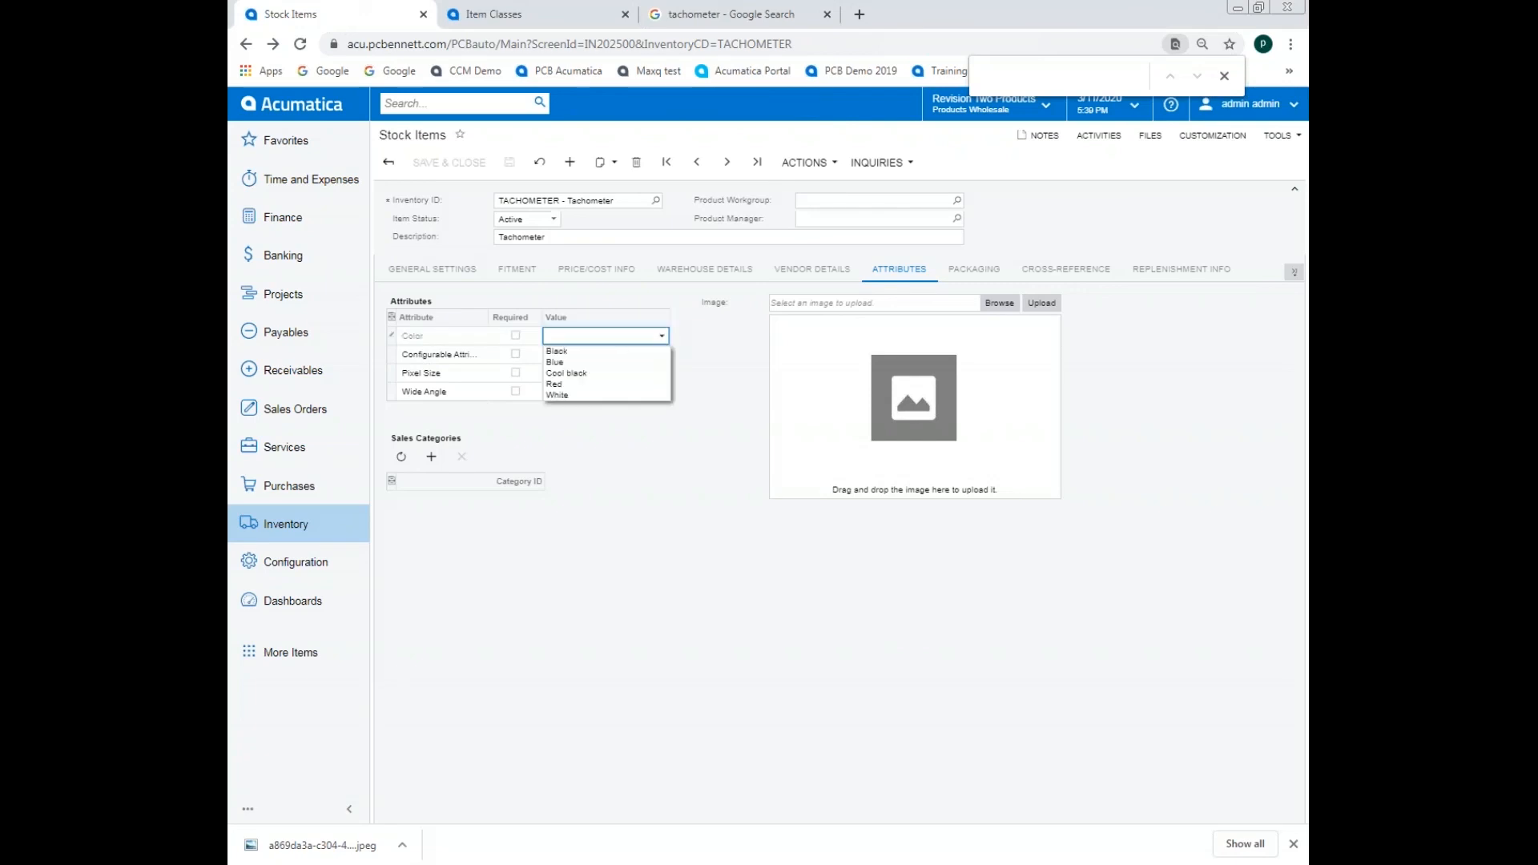
{"action": "left_click", "coordinate": [649, 350]}
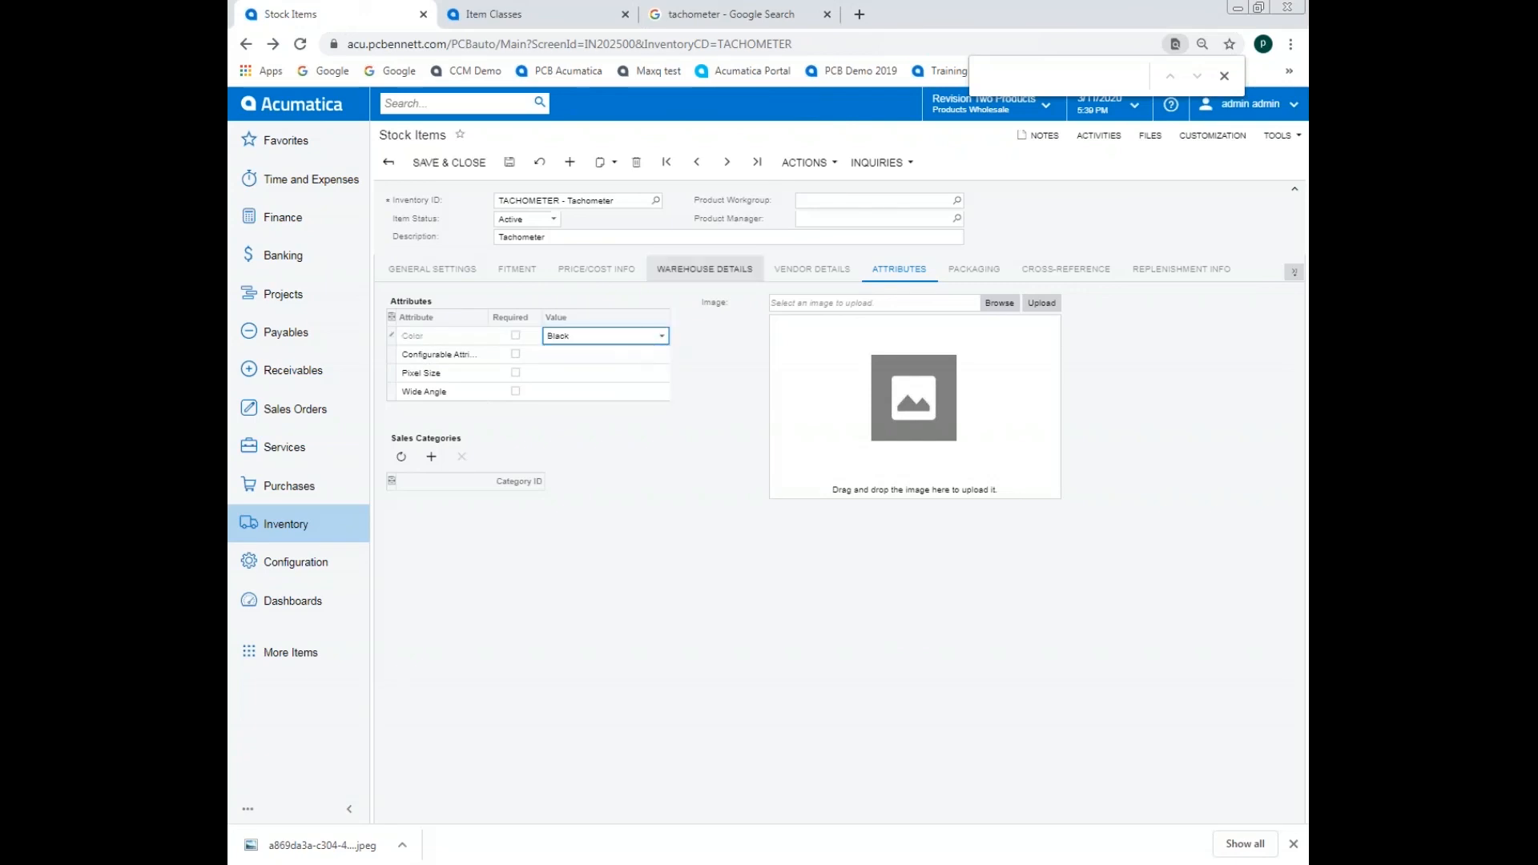
{"action": "left_click", "coordinate": [573, 358]}
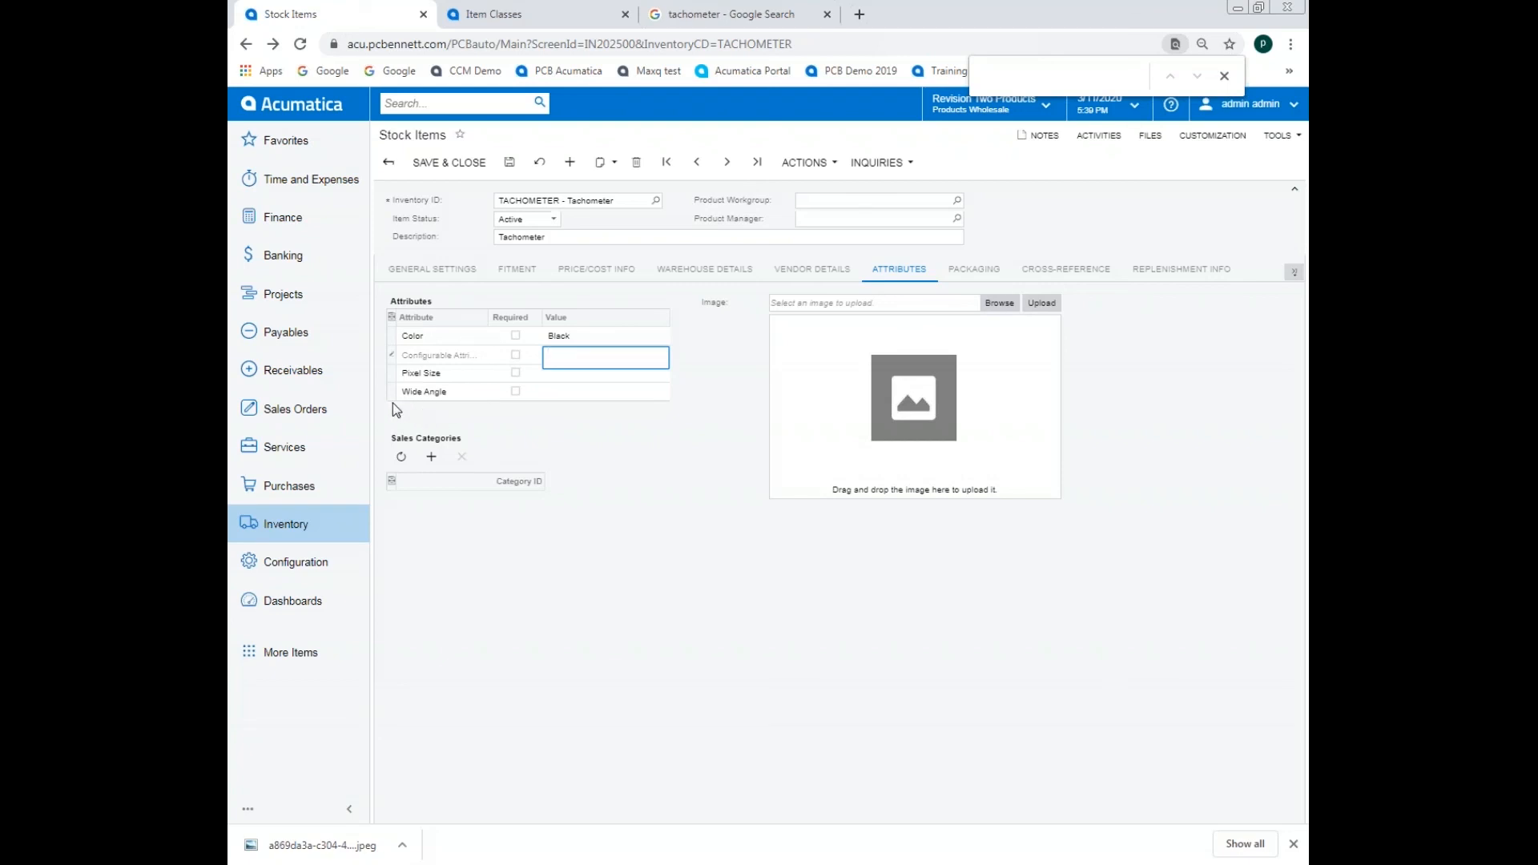
Step: Check the item class in the general settings, and add the Electronics subcategory Power Booster as the item's sales category
{"action": "left_click", "coordinate": [400, 272]}
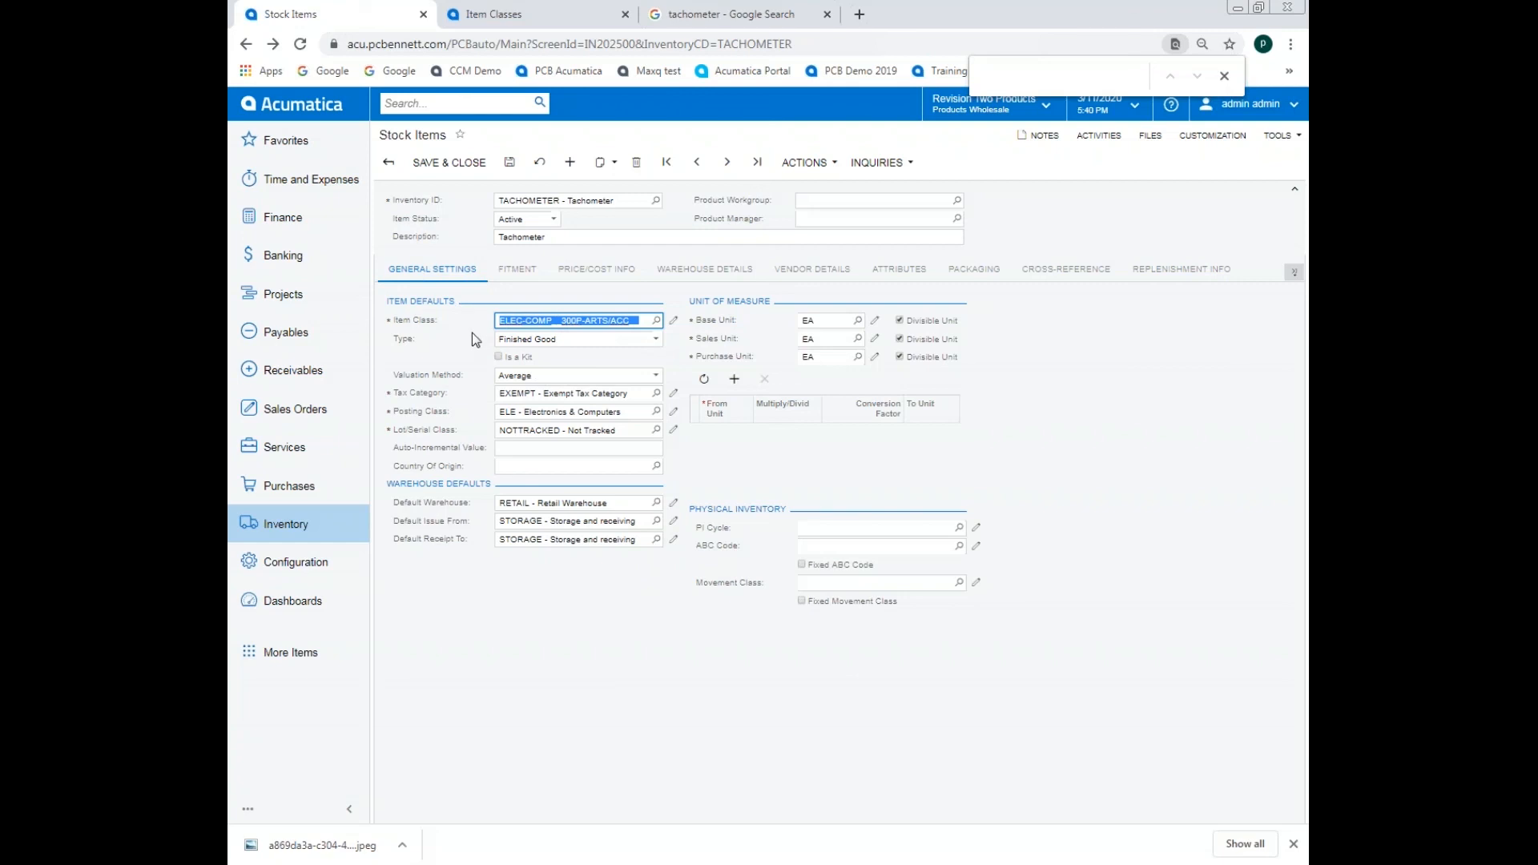
{"action": "left_click", "coordinate": [898, 274]}
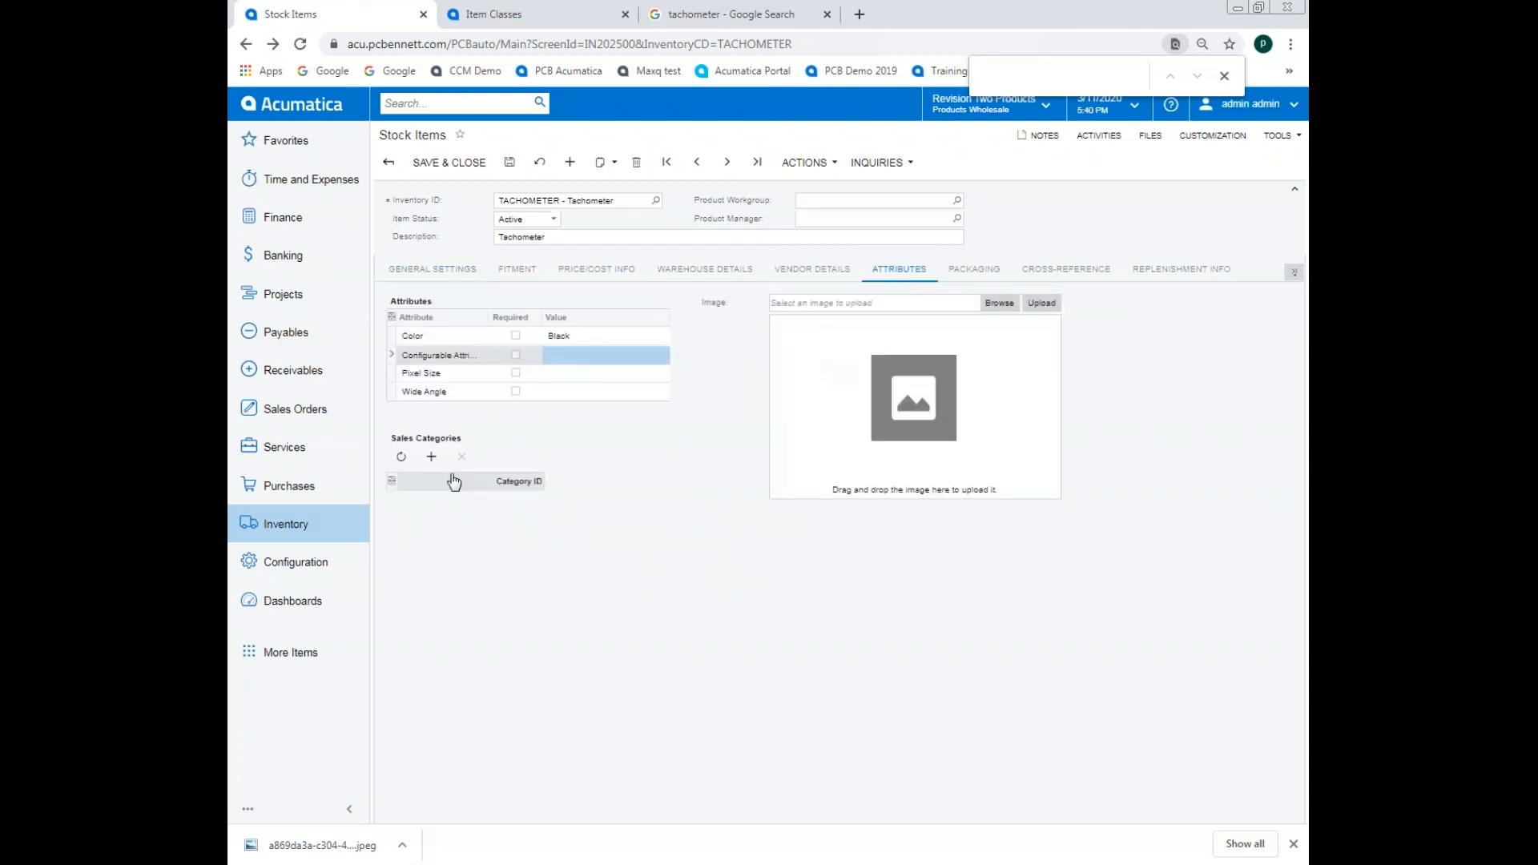
{"action": "left_click", "coordinate": [431, 457]}
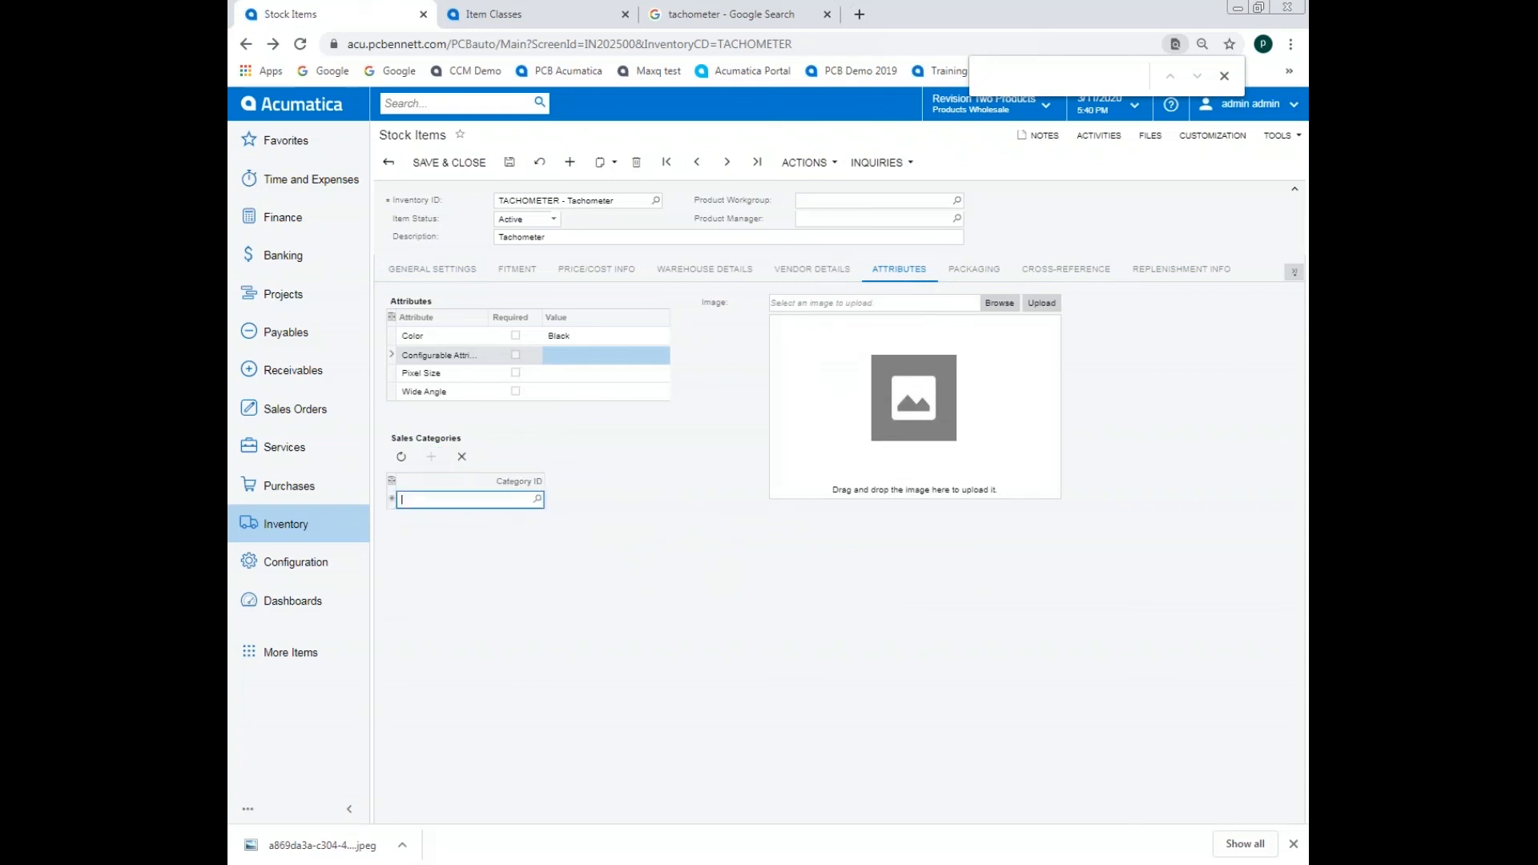
{"action": "left_click", "coordinate": [537, 499]}
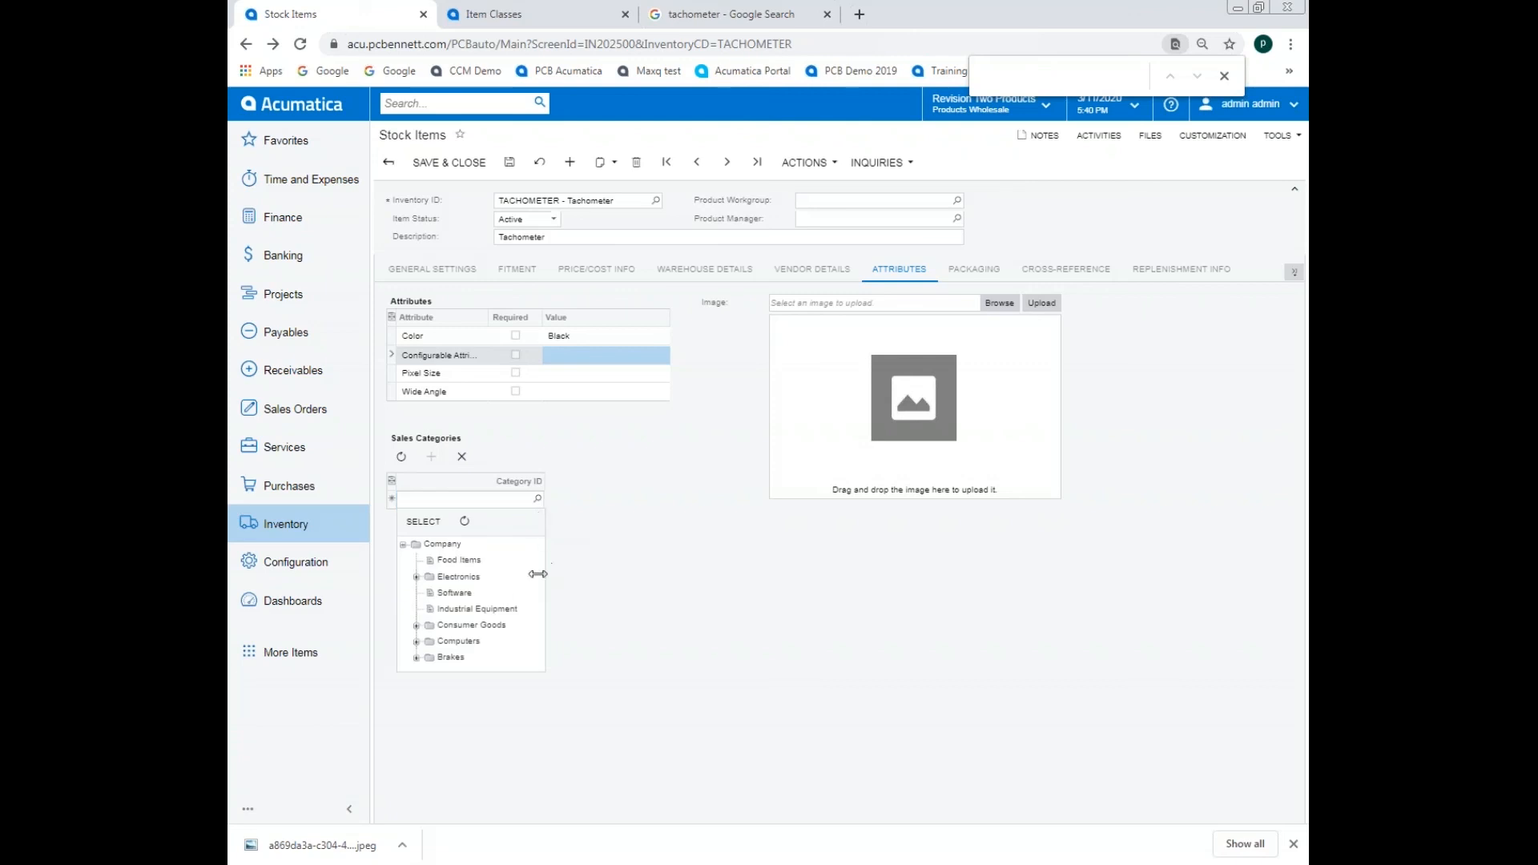
{"action": "left_click", "coordinate": [417, 576]}
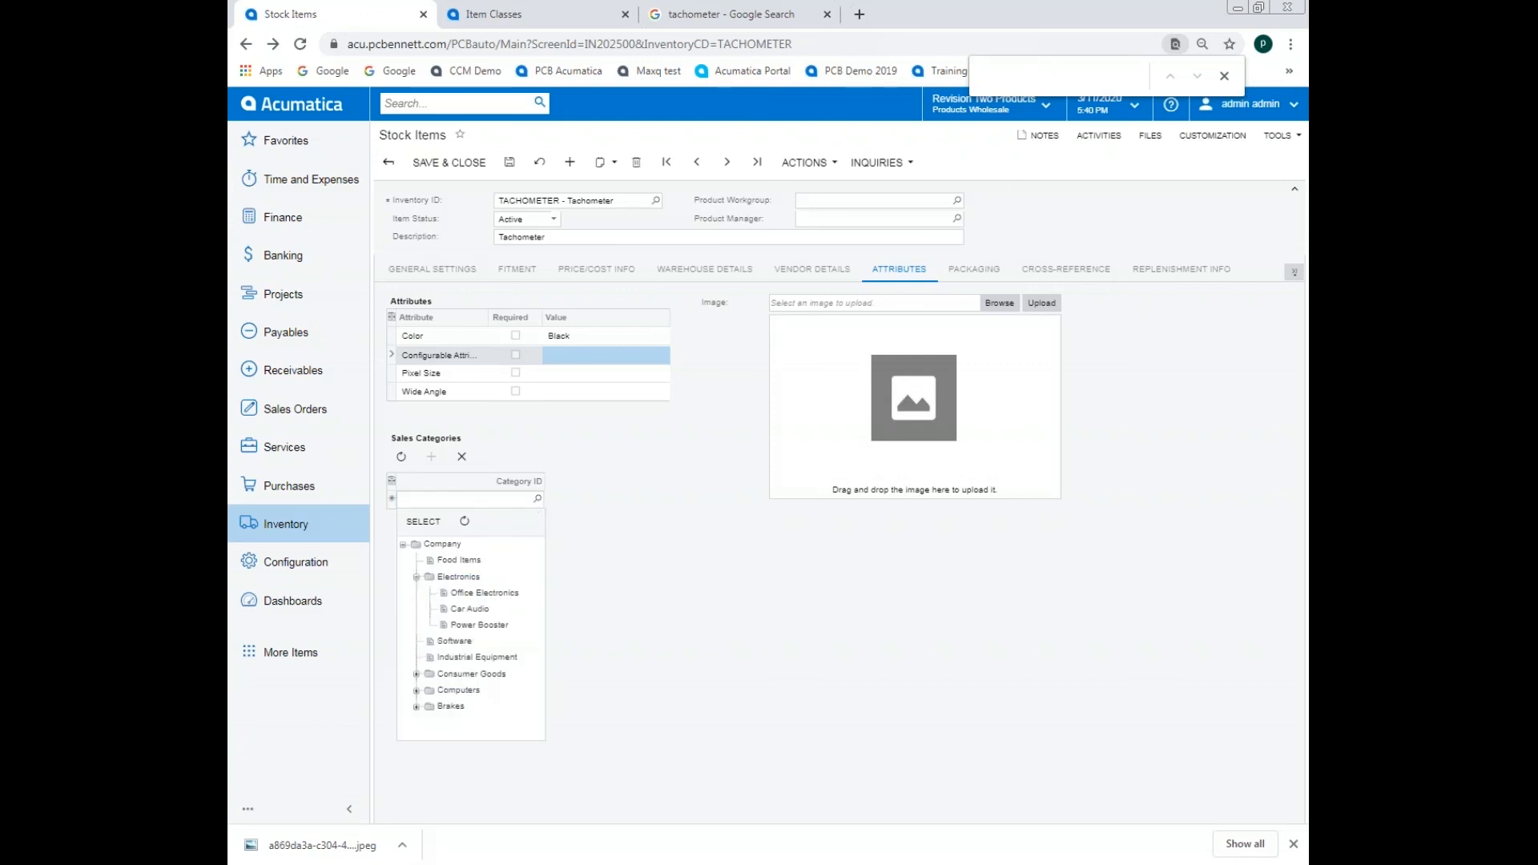
{"action": "left_click", "coordinate": [480, 625]}
{"action": "double_click", "coordinate": [485, 624]}
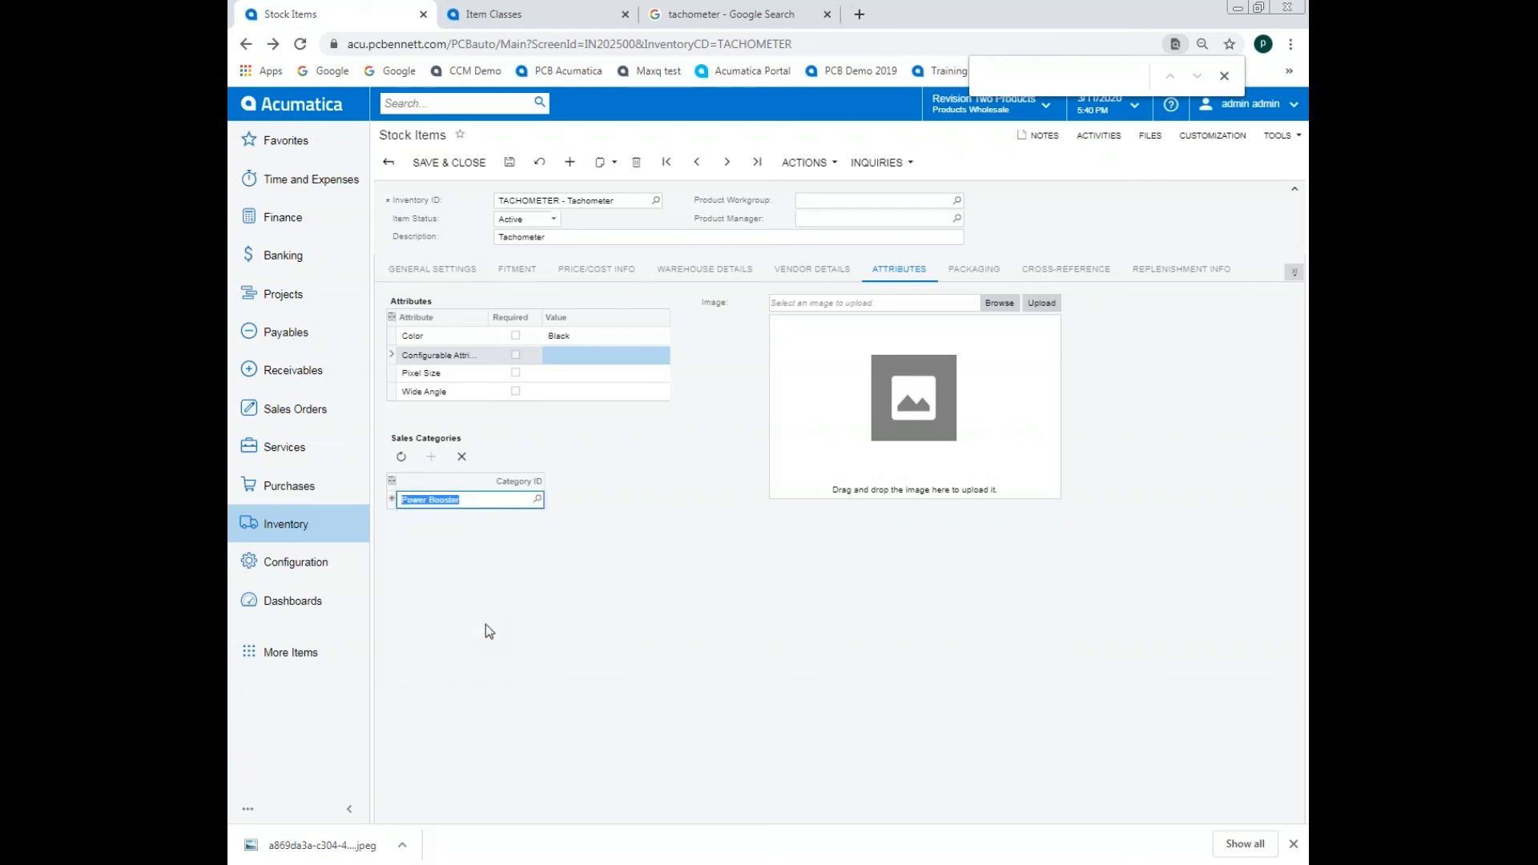
{"action": "left_click", "coordinate": [483, 622]}
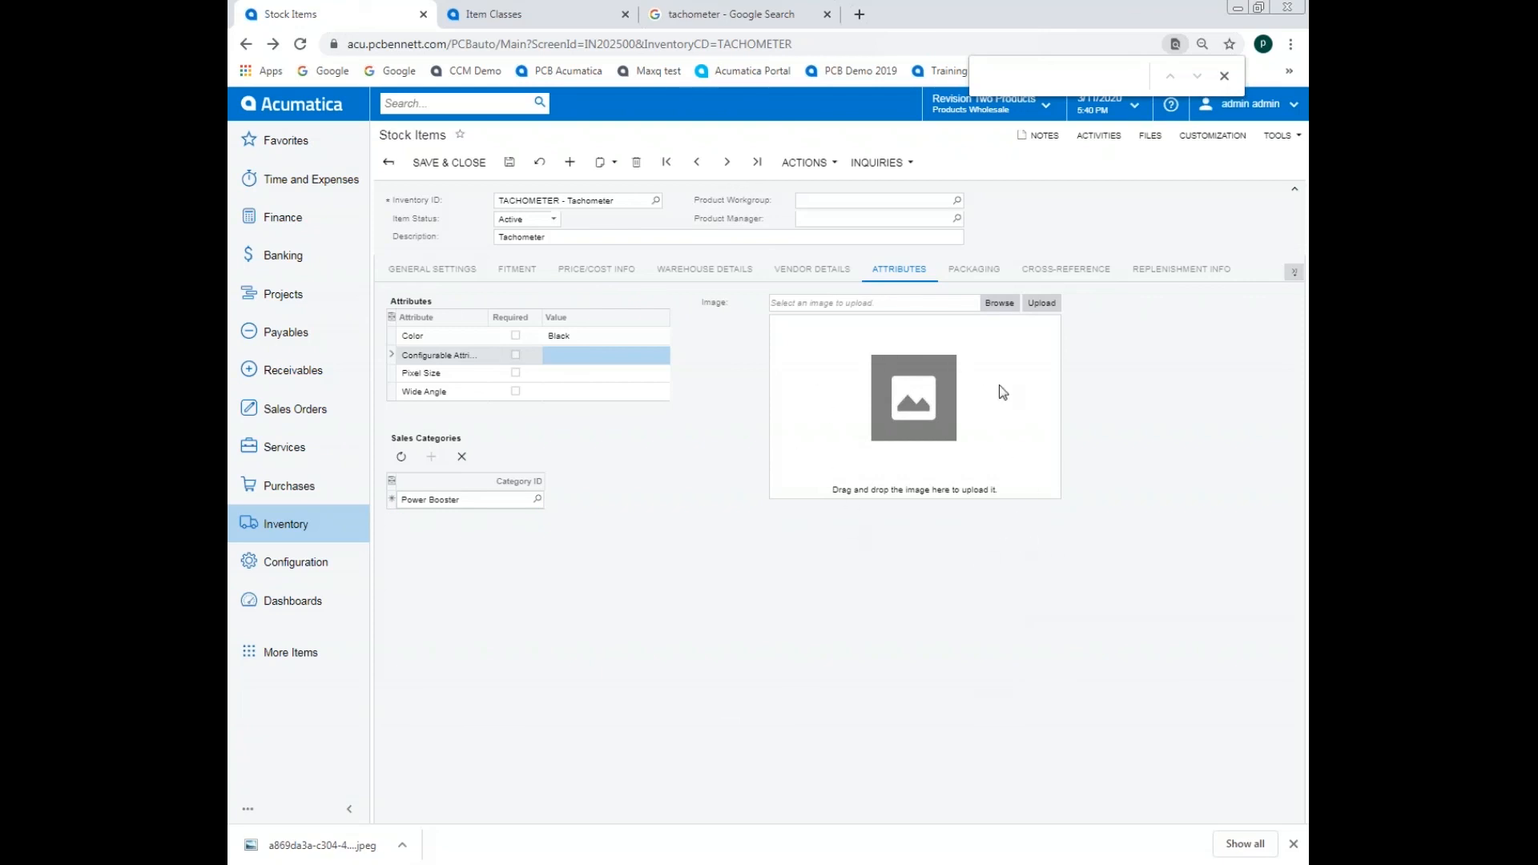
Step: Save the item and attach the picture a869da3a-c304-4a83-a28d-67a3cb6b2777 from the Downloads folder in Windows Explorer as its image
{"action": "left_click_drag", "start_coordinate": [0, 337], "coordinate": [641, 469]}
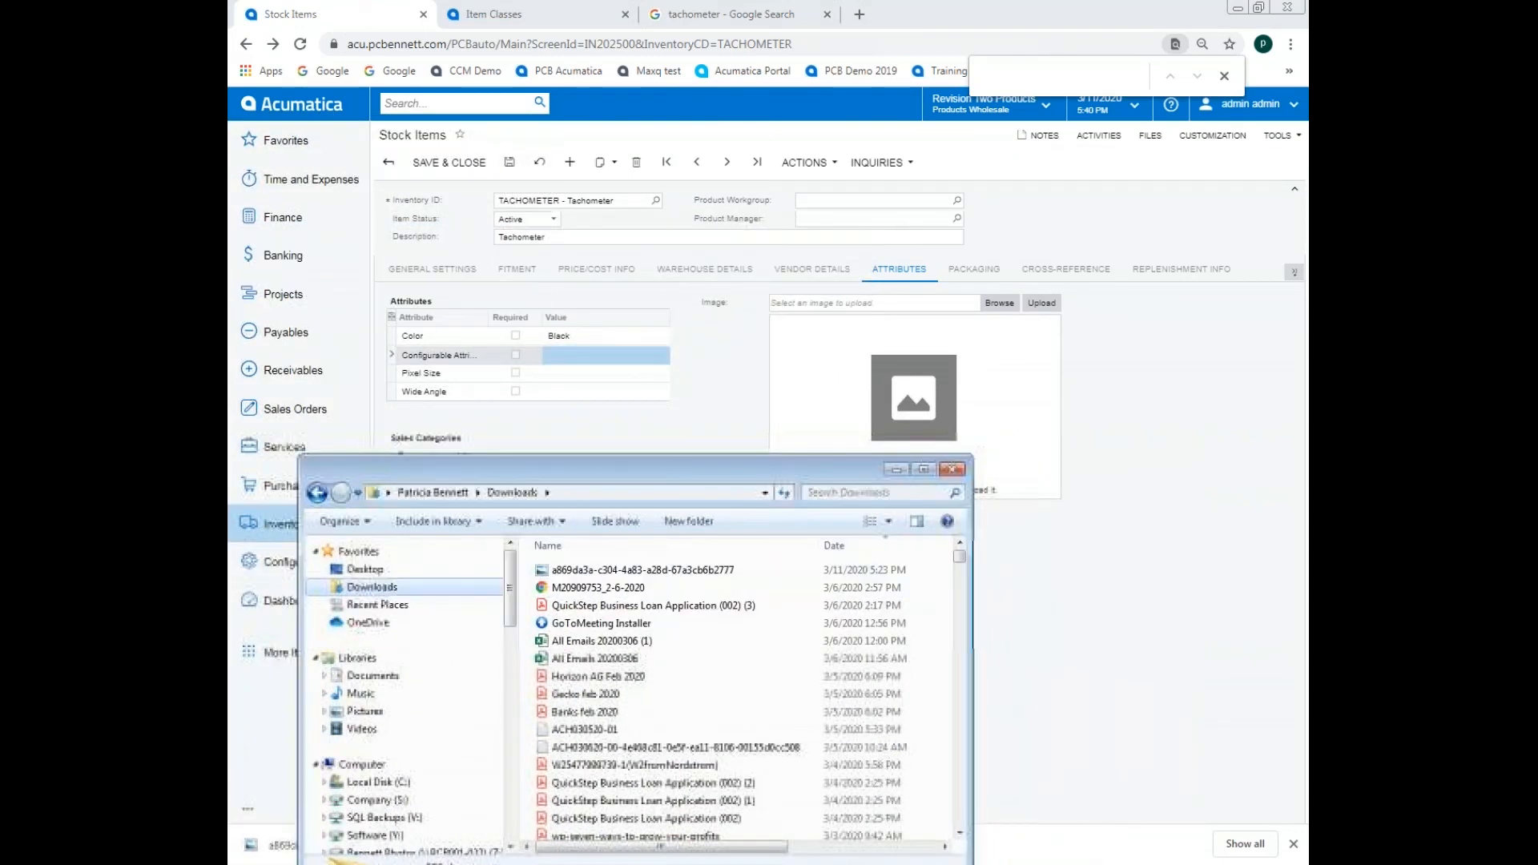
{"action": "left_click", "coordinate": [509, 164]}
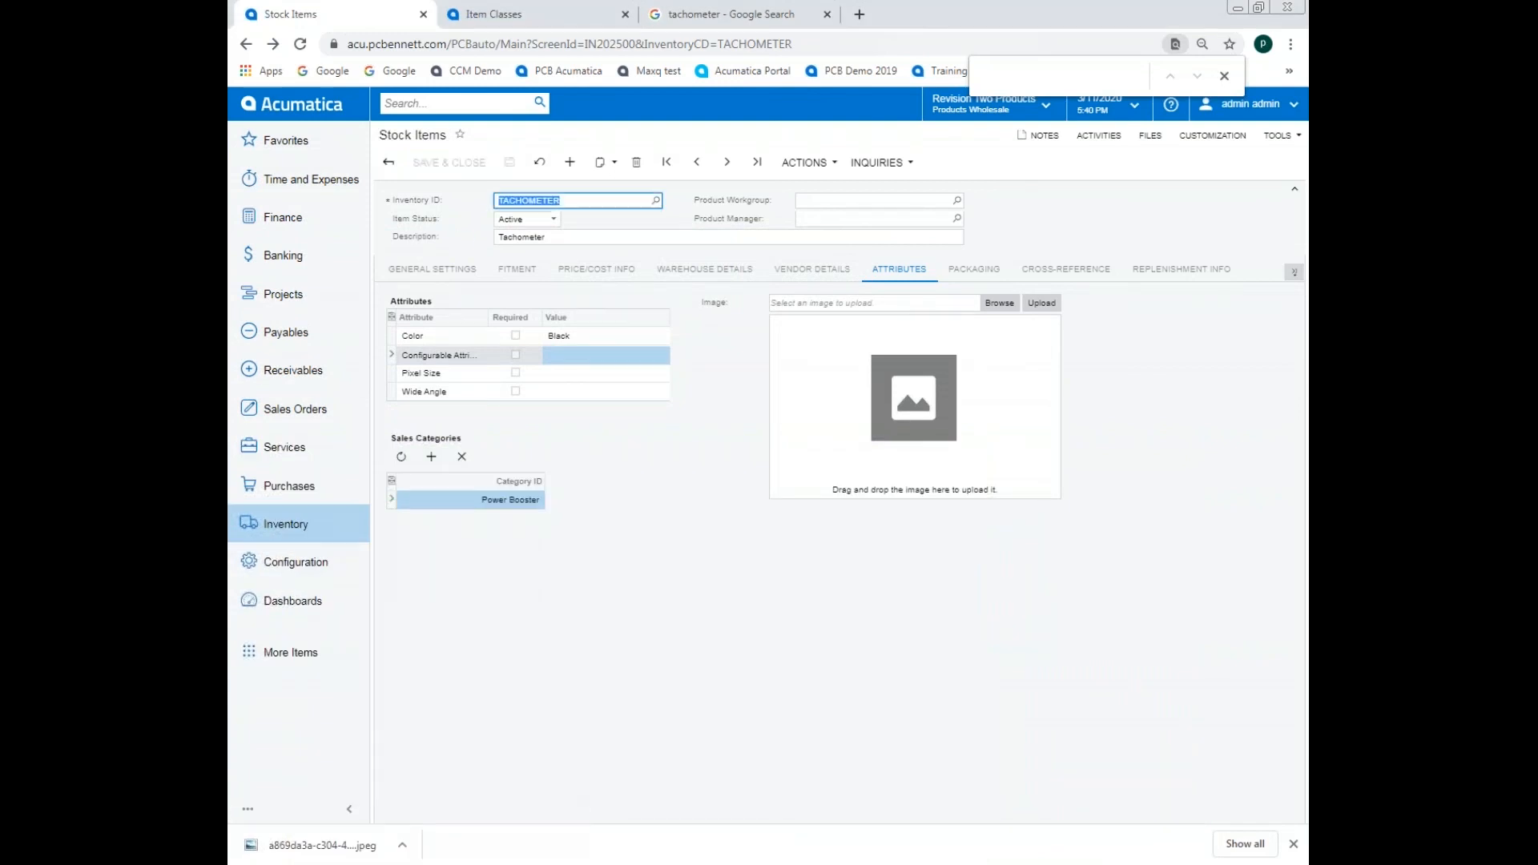
{"action": "key", "text": "alt+Tab"}
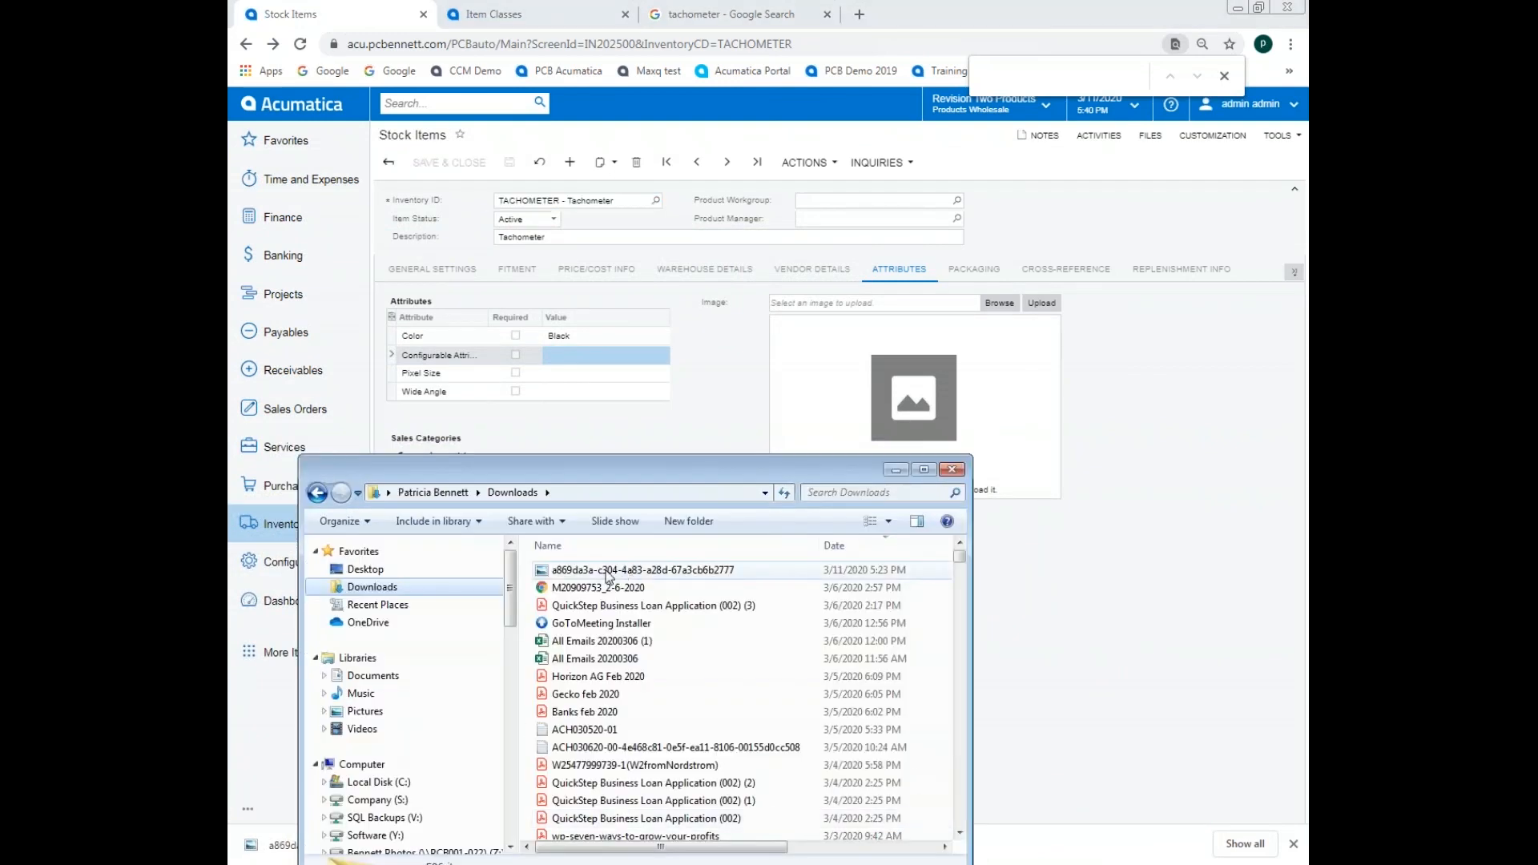
{"action": "left_click_drag", "start_coordinate": [572, 573], "coordinate": [901, 432]}
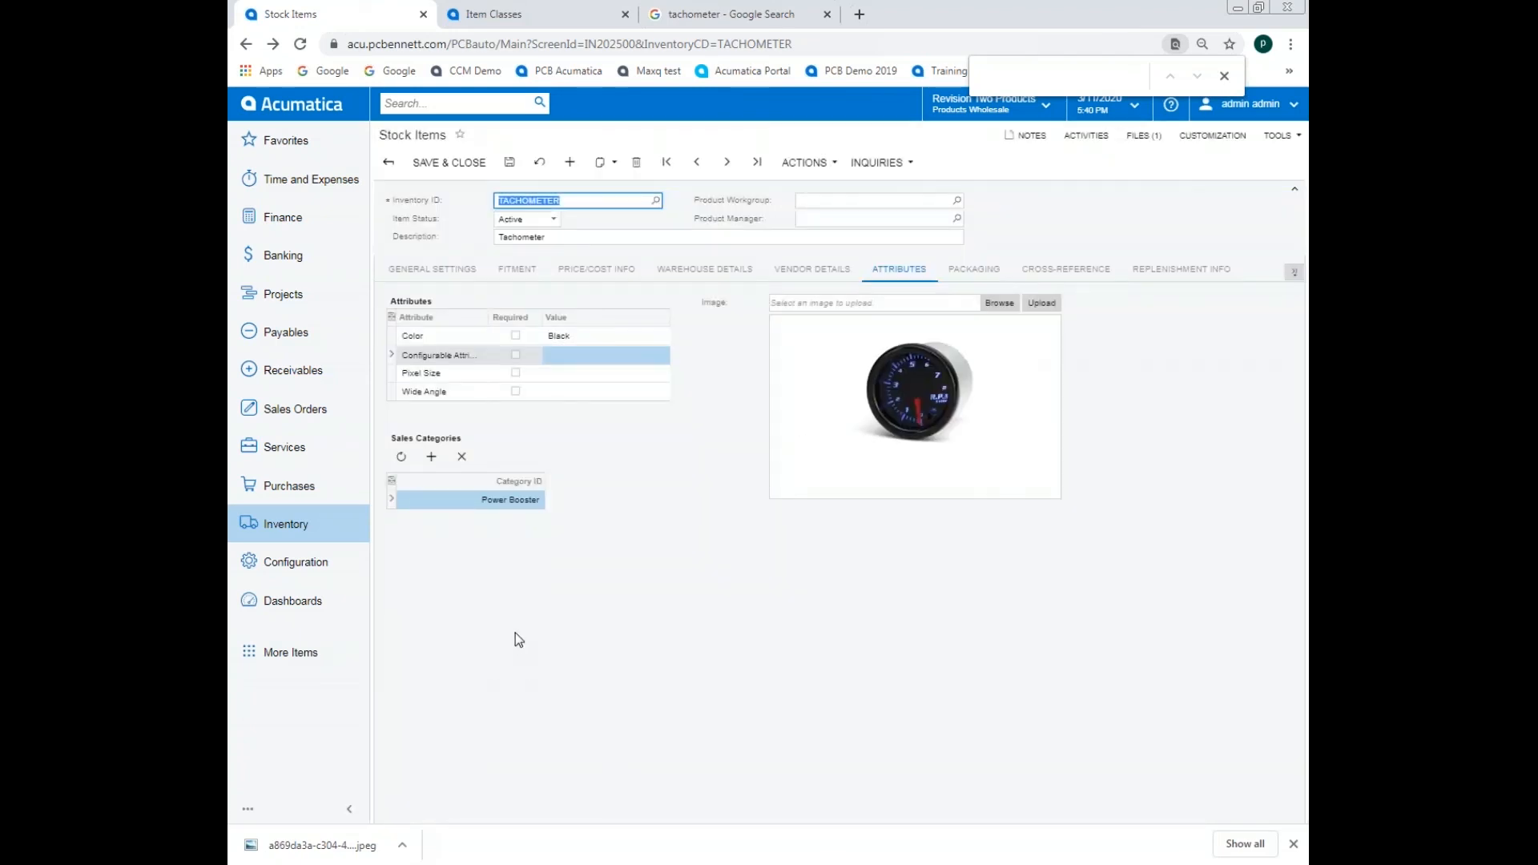
Step: Review the item's packaging, cross-reference and replenishment information
{"action": "left_click", "coordinate": [987, 272]}
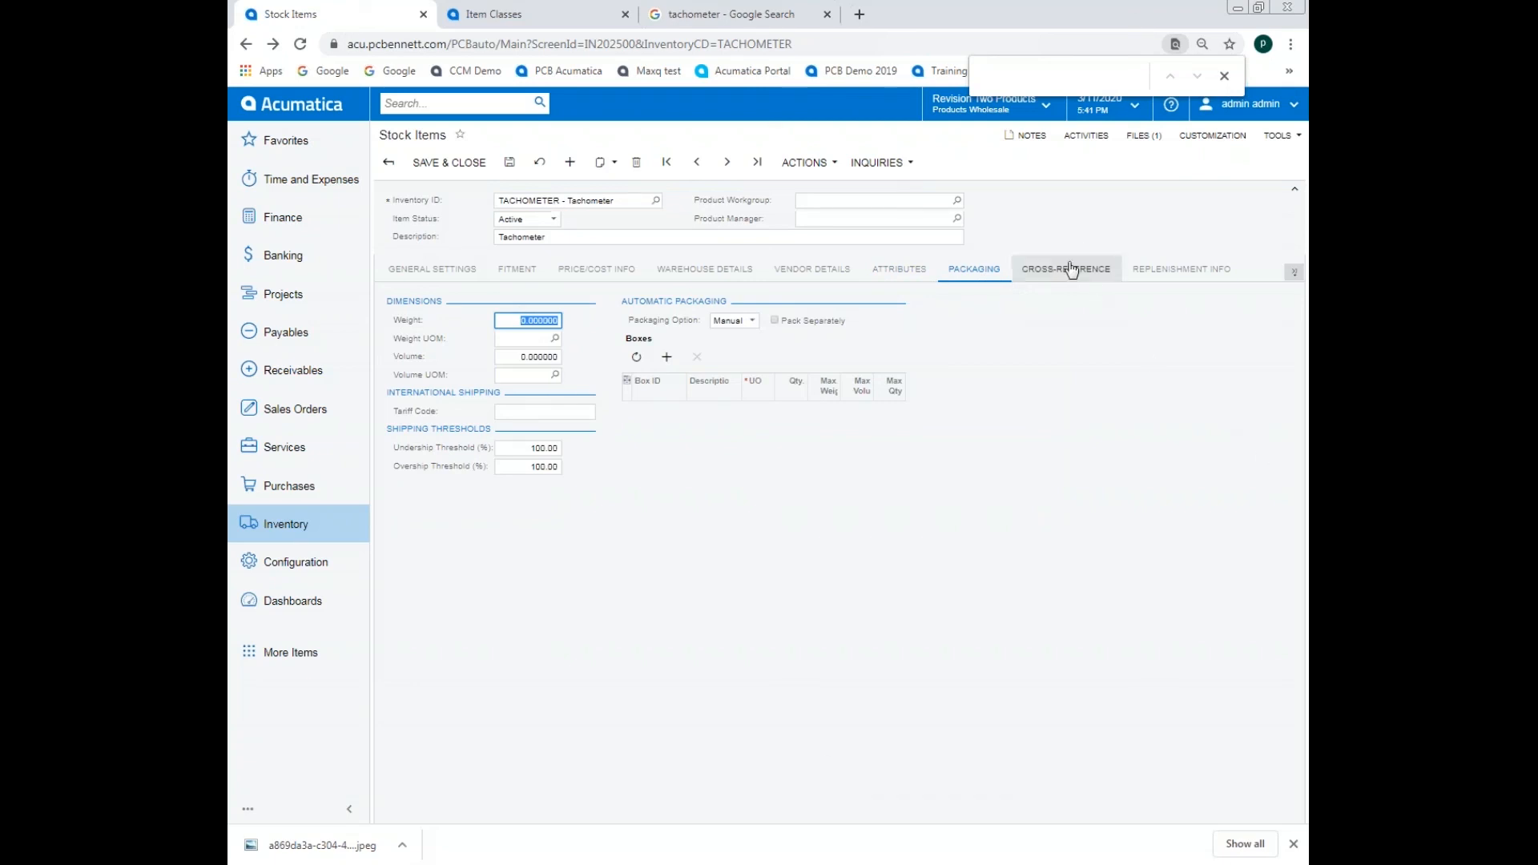
{"action": "left_click", "coordinate": [1068, 280]}
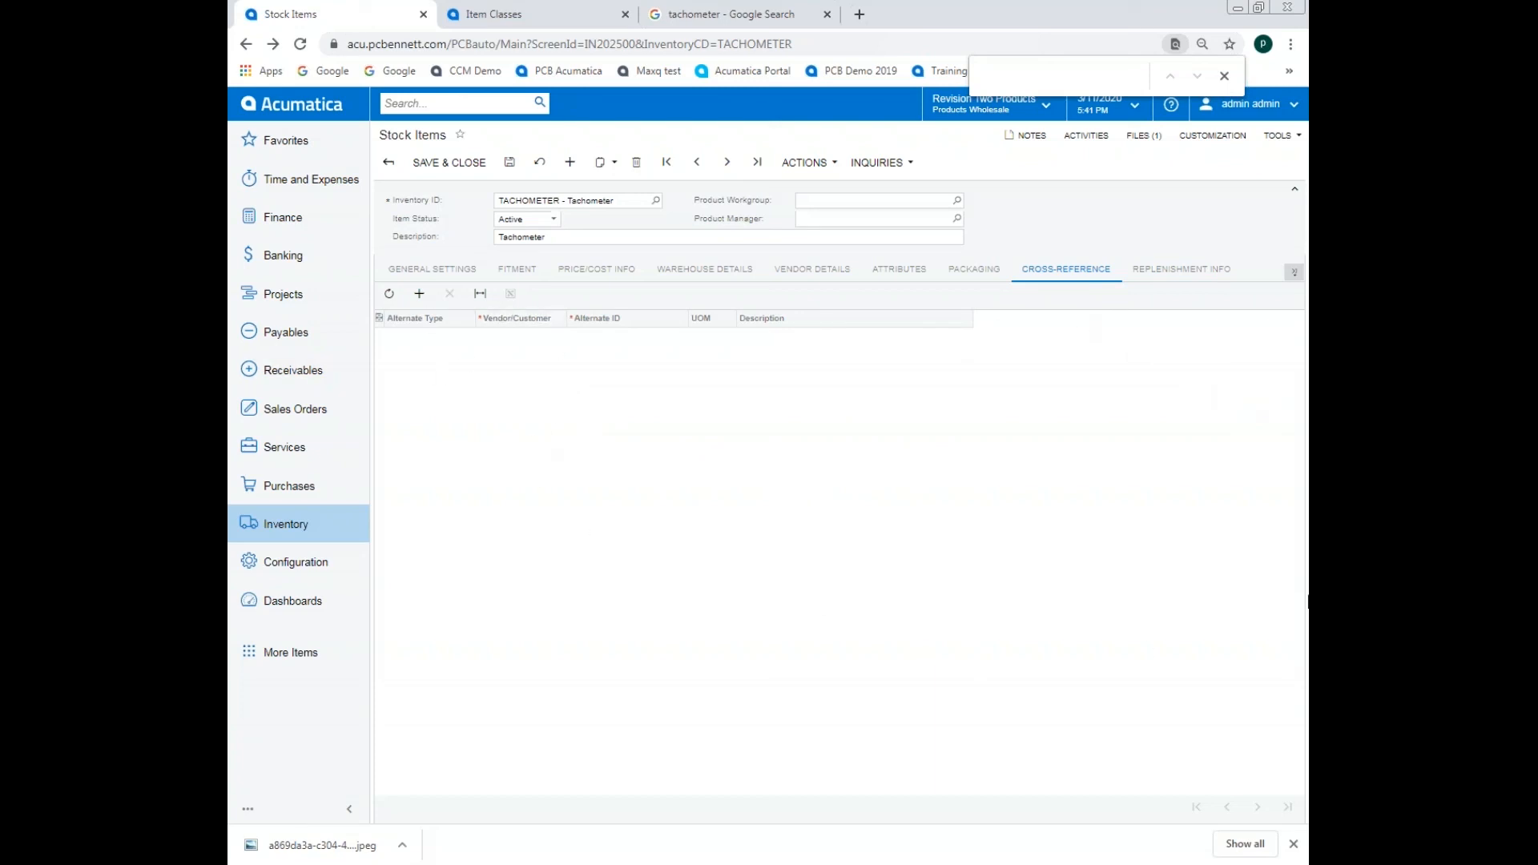
{"action": "left_click", "coordinate": [1191, 278]}
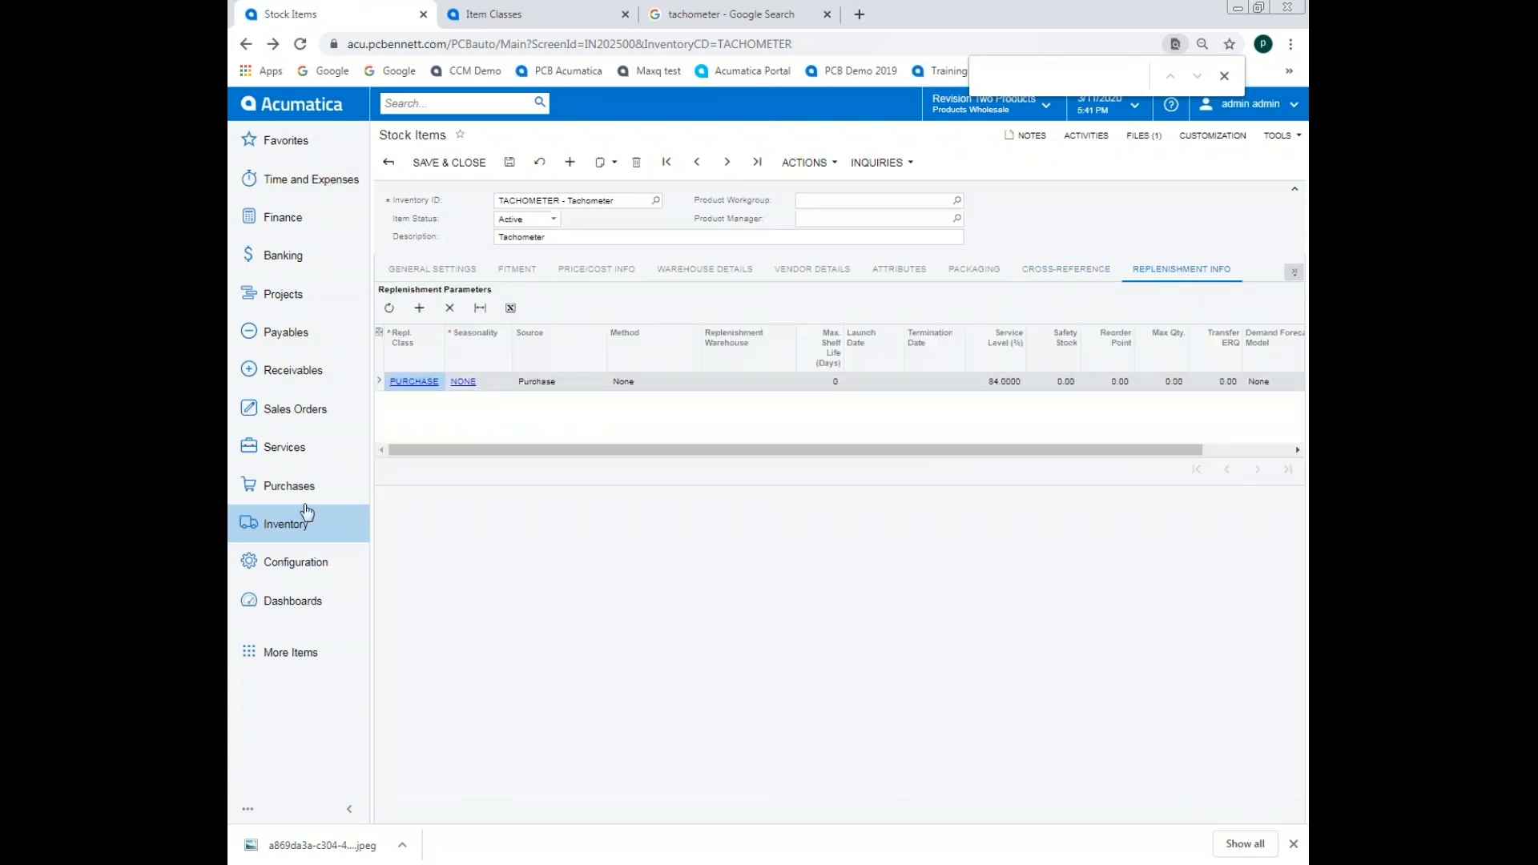